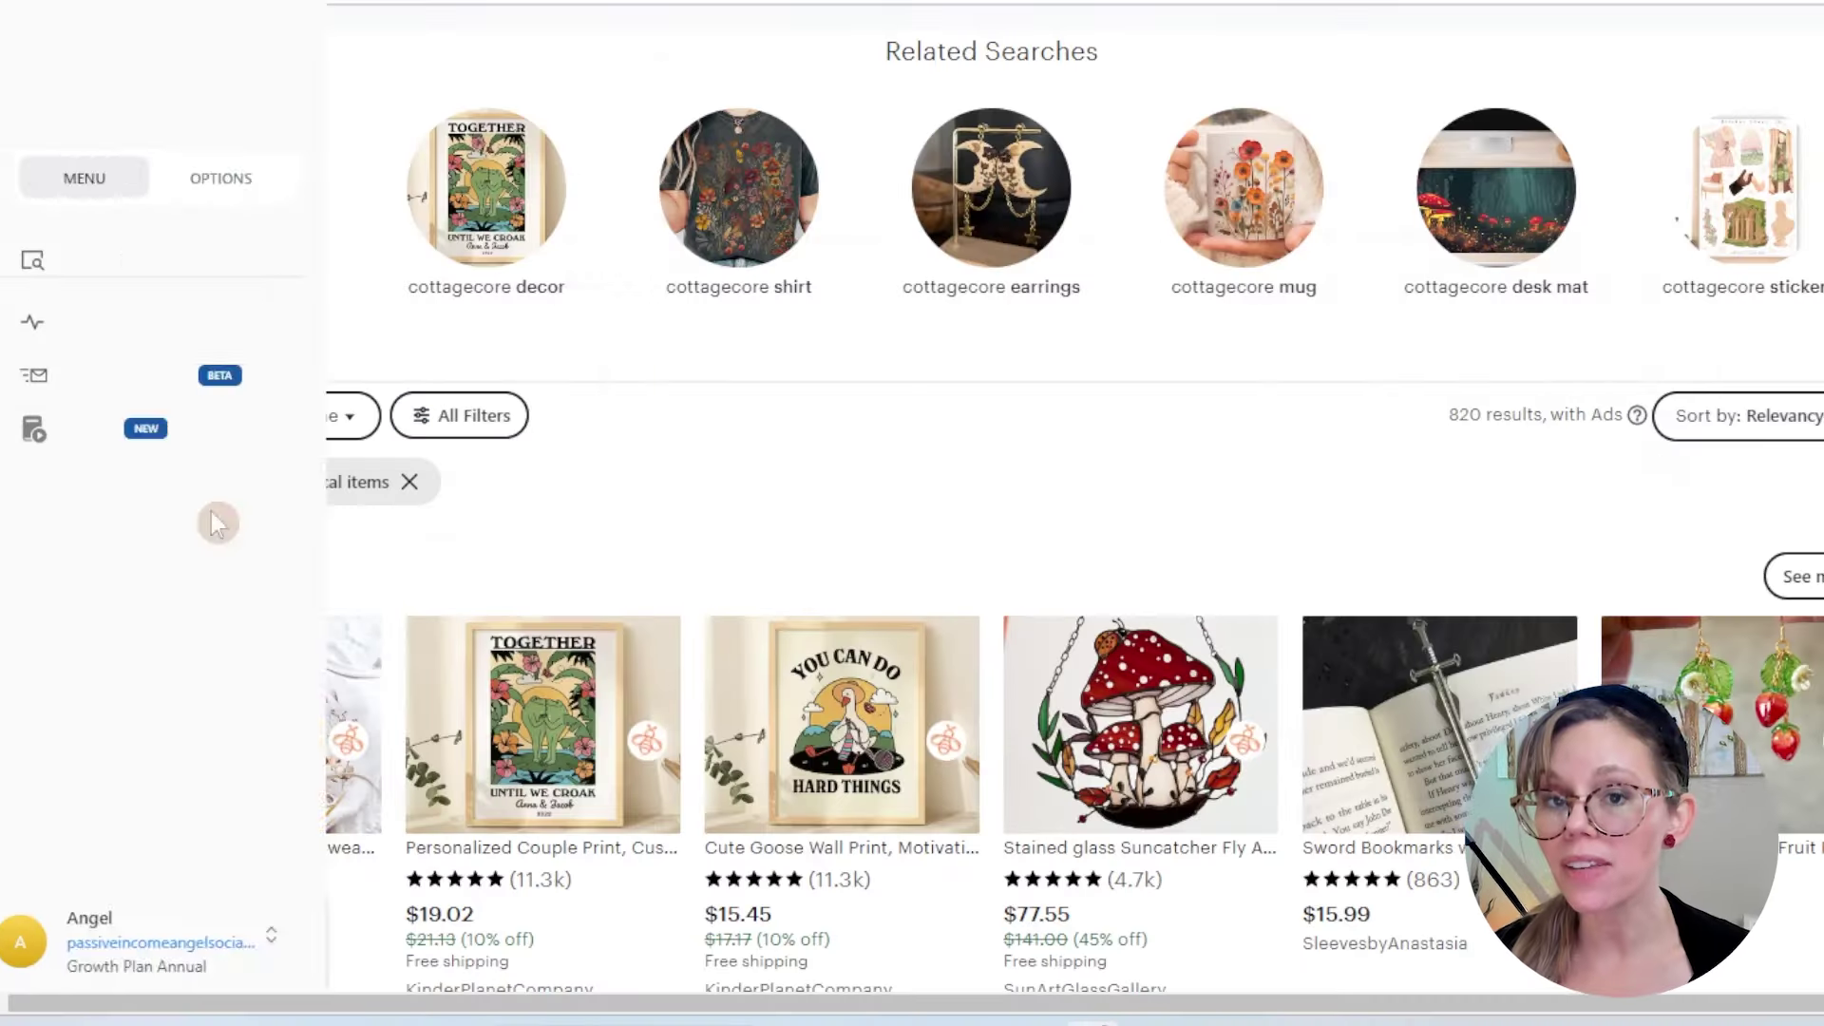
- Scroll through the cottagecore dress listings in Etsy's Product Analytics table
scroll(1757, 237, "down", 5)
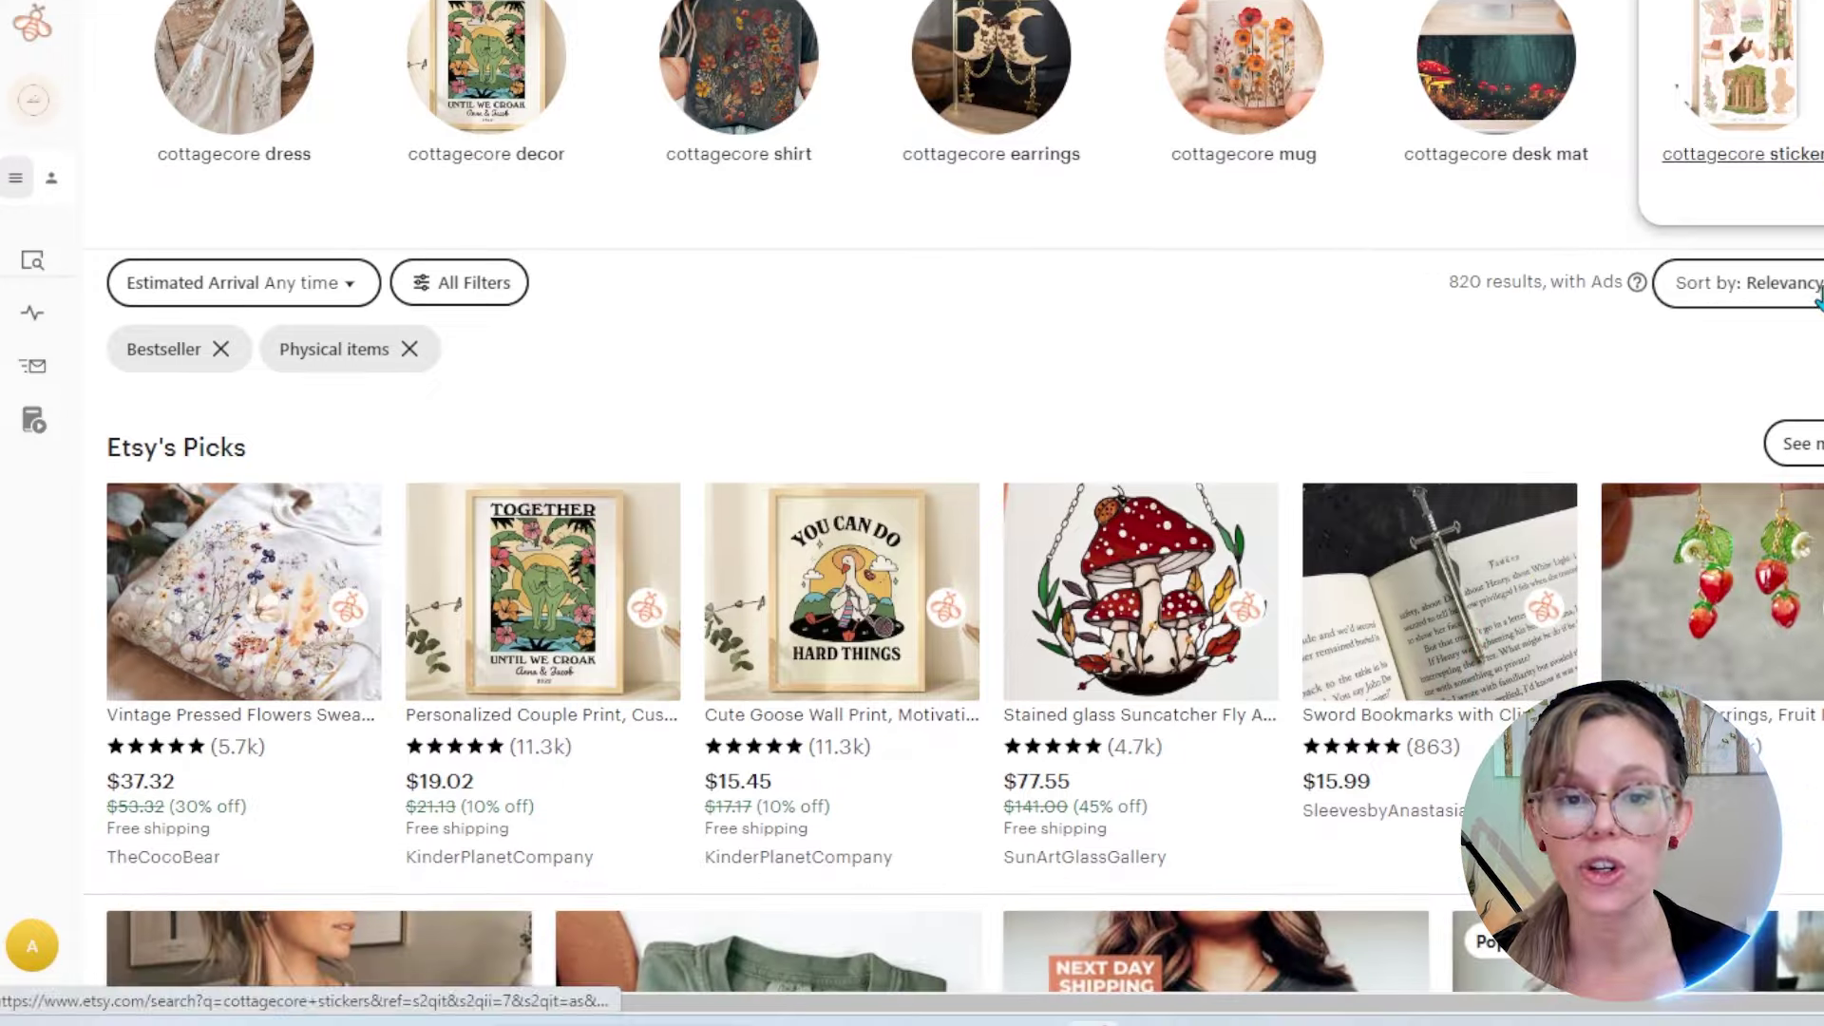
scroll(950, 494, "down", 6)
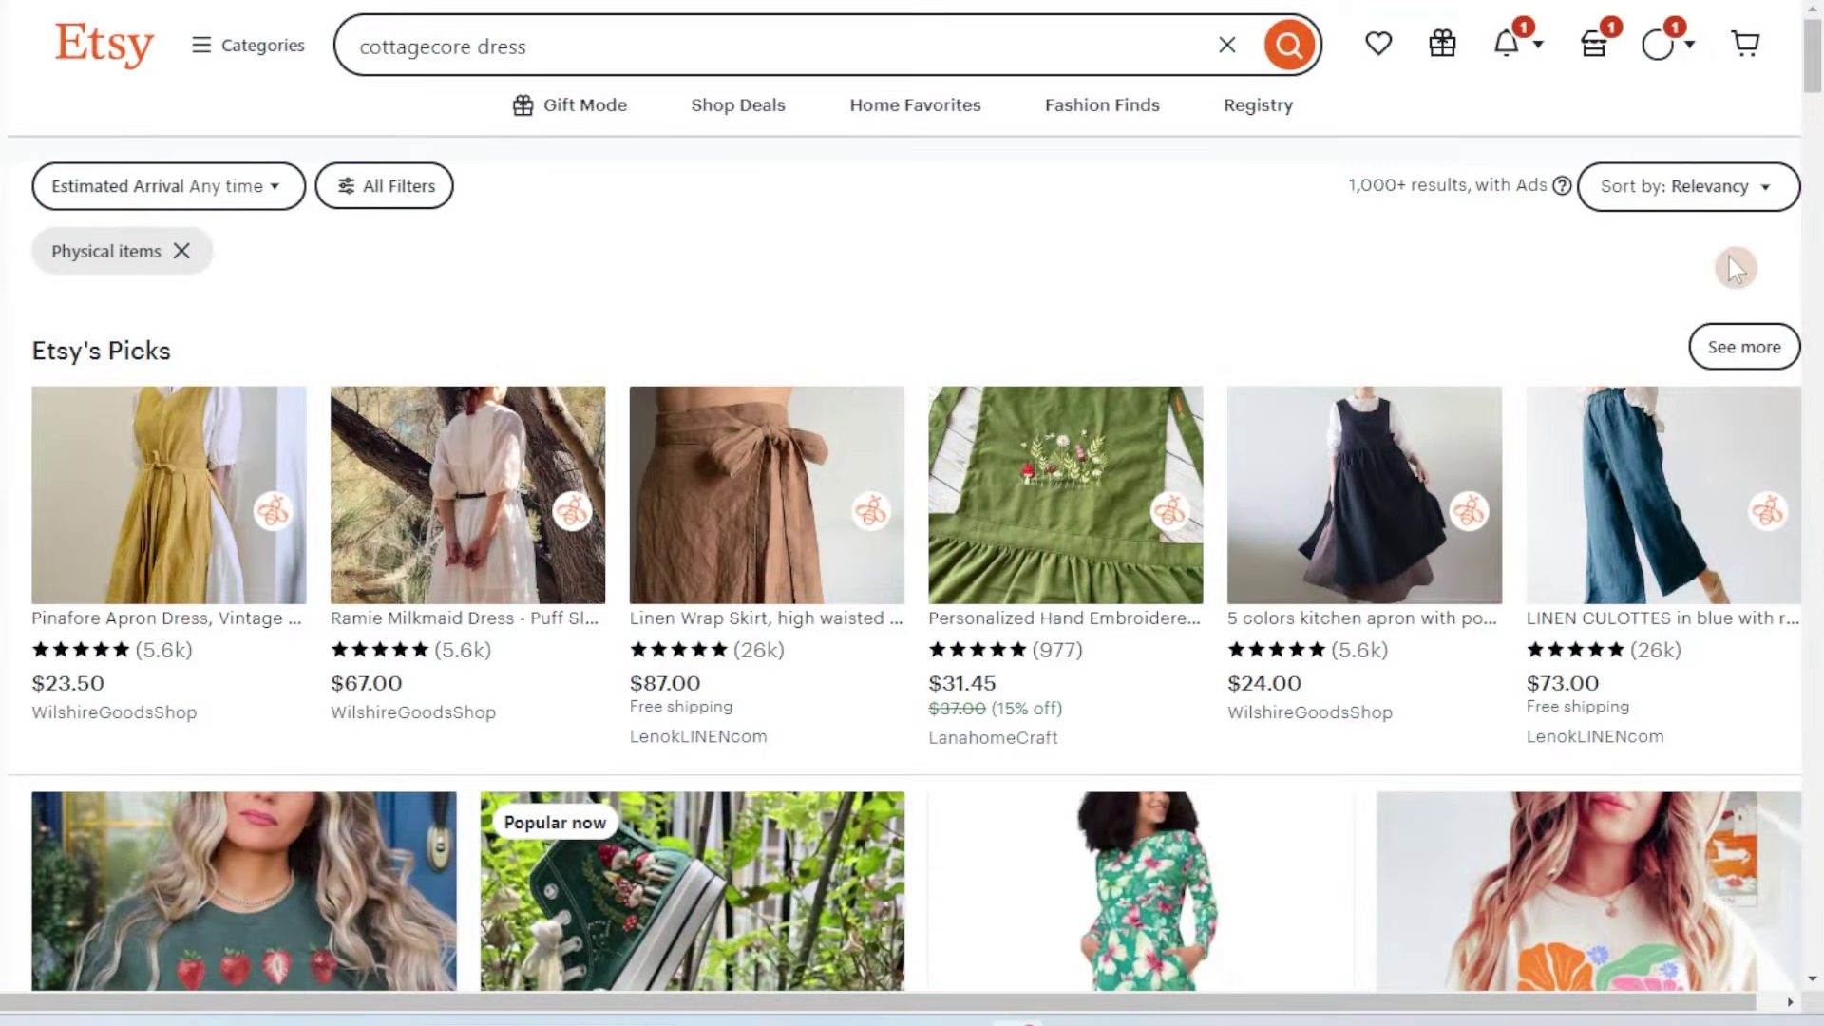
scroll(1641, 277, "down", 10)
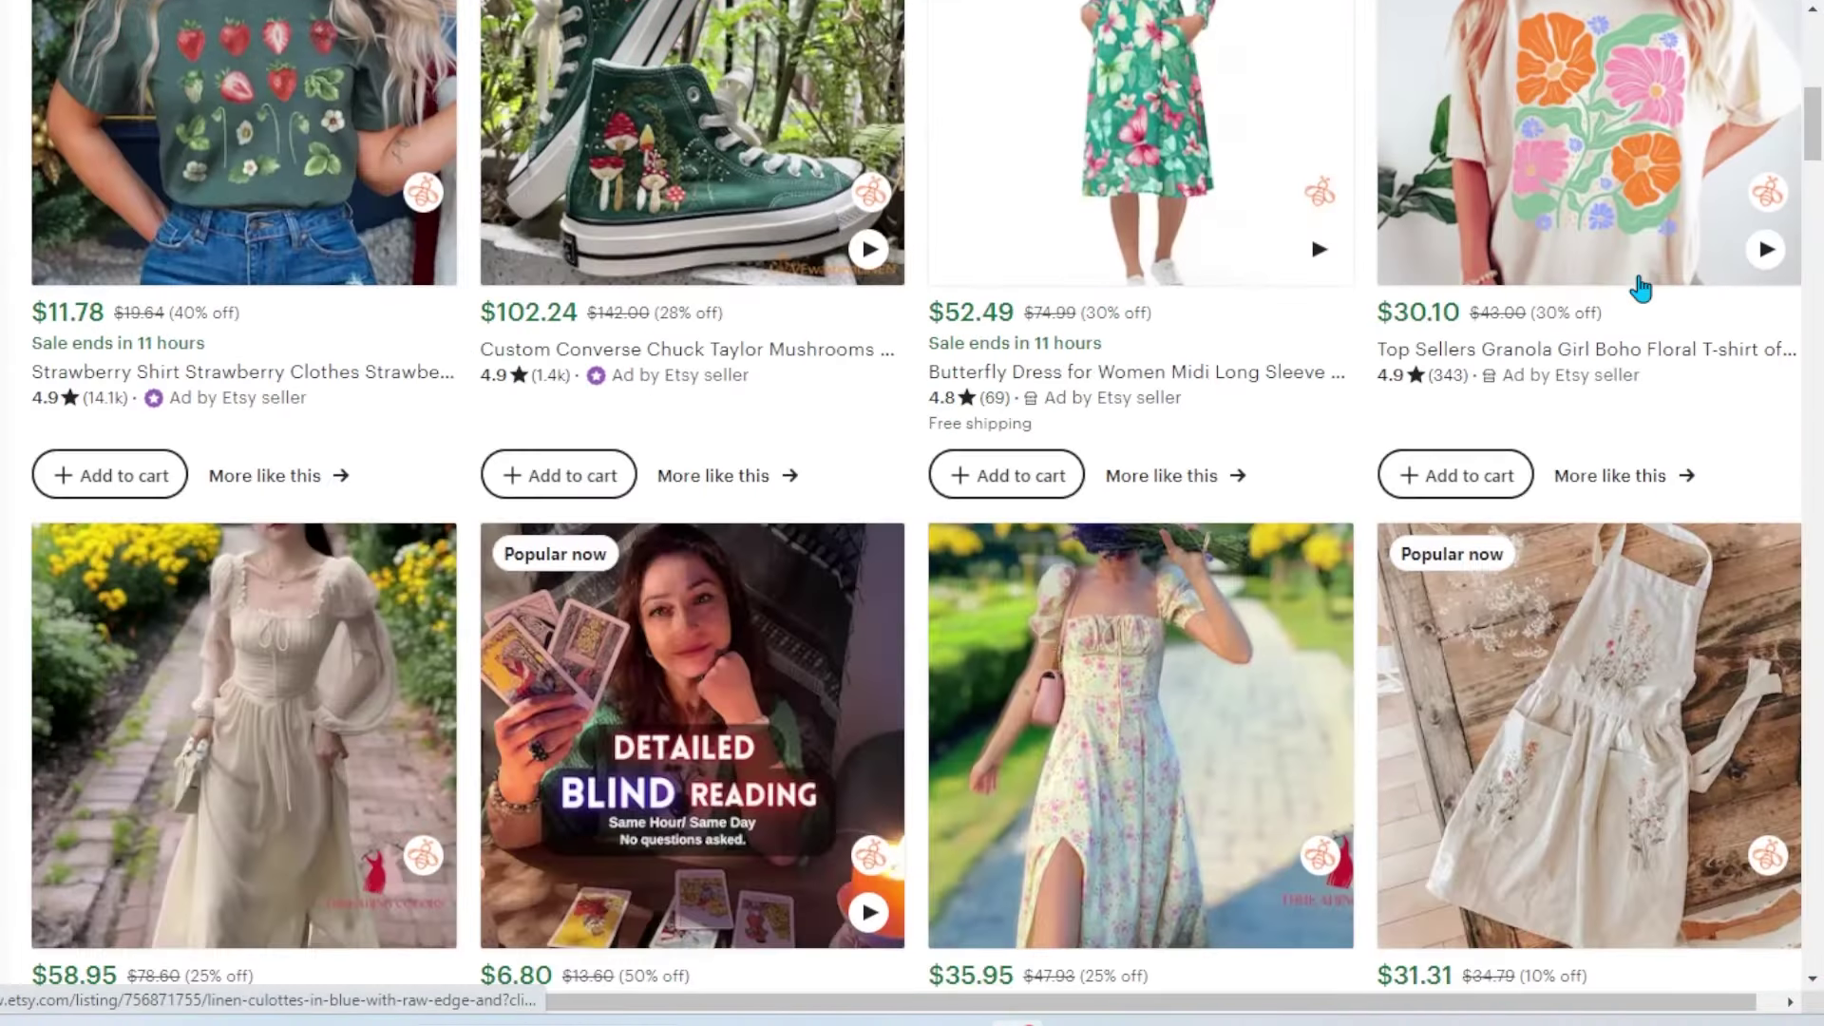
scroll(1641, 289, "down", 4)
scroll(1640, 288, "down", 7)
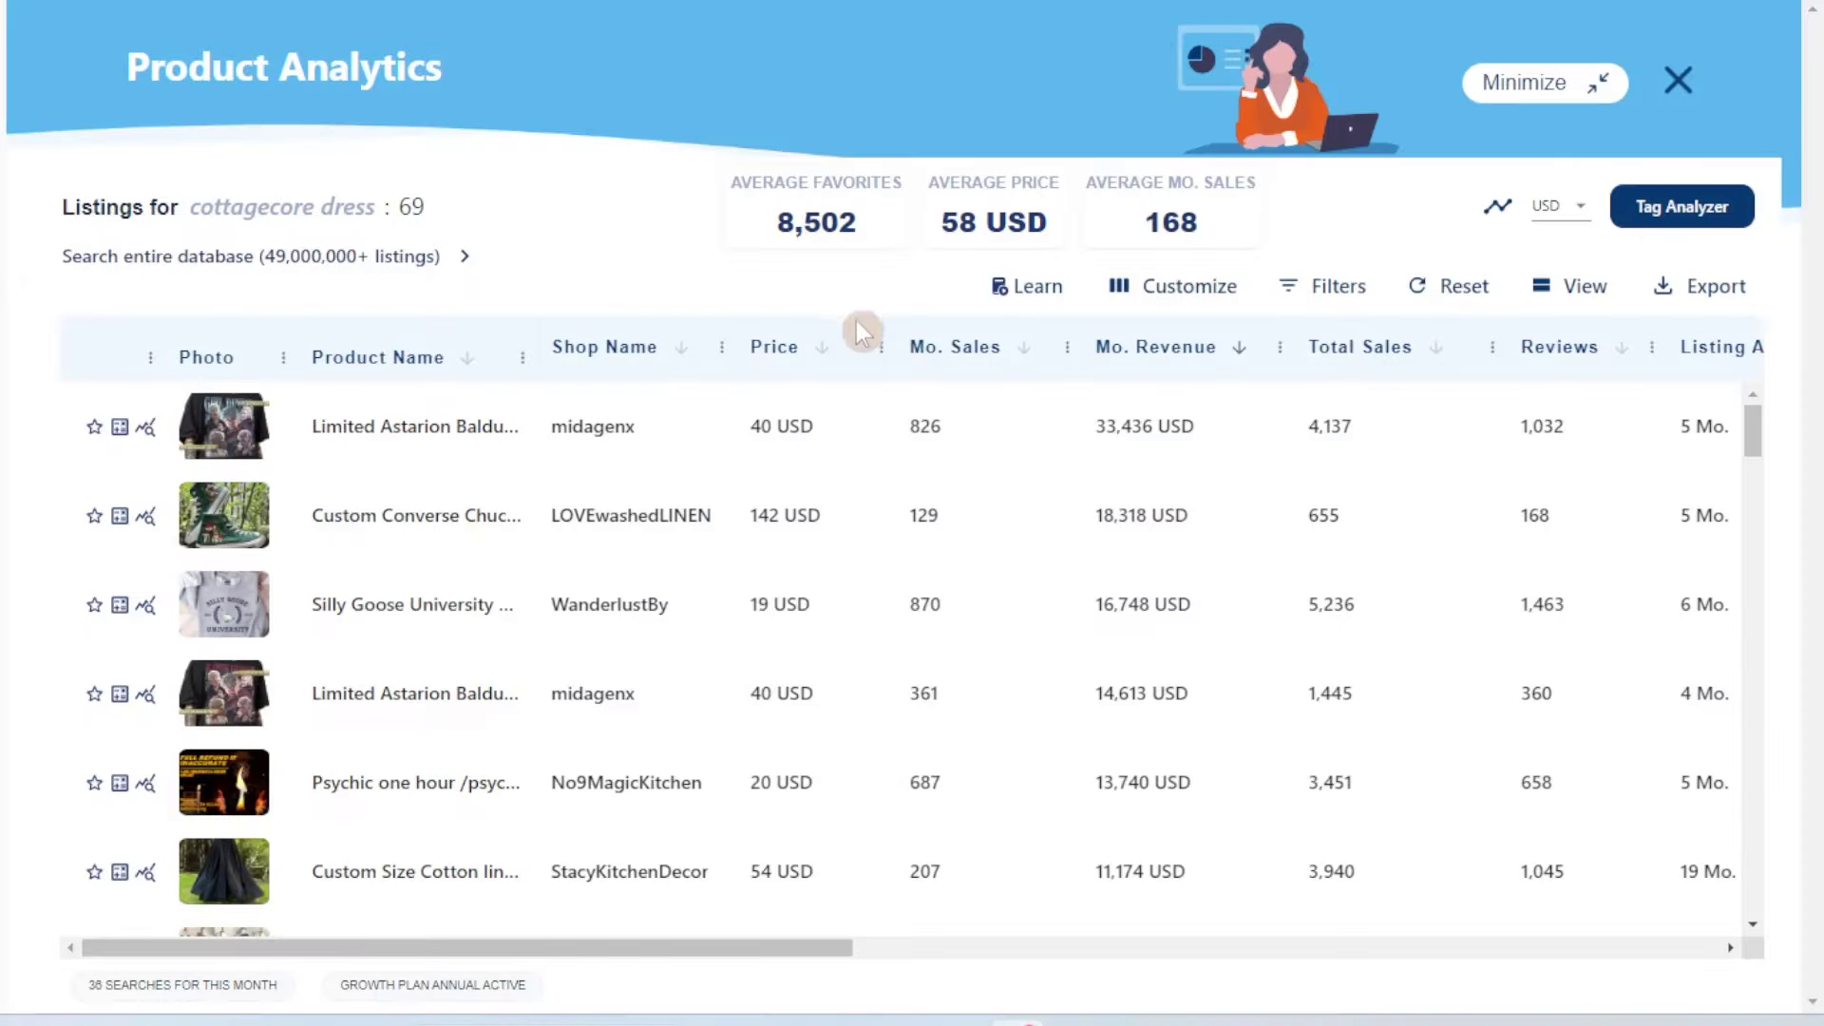
scroll(838, 443, "down", 2)
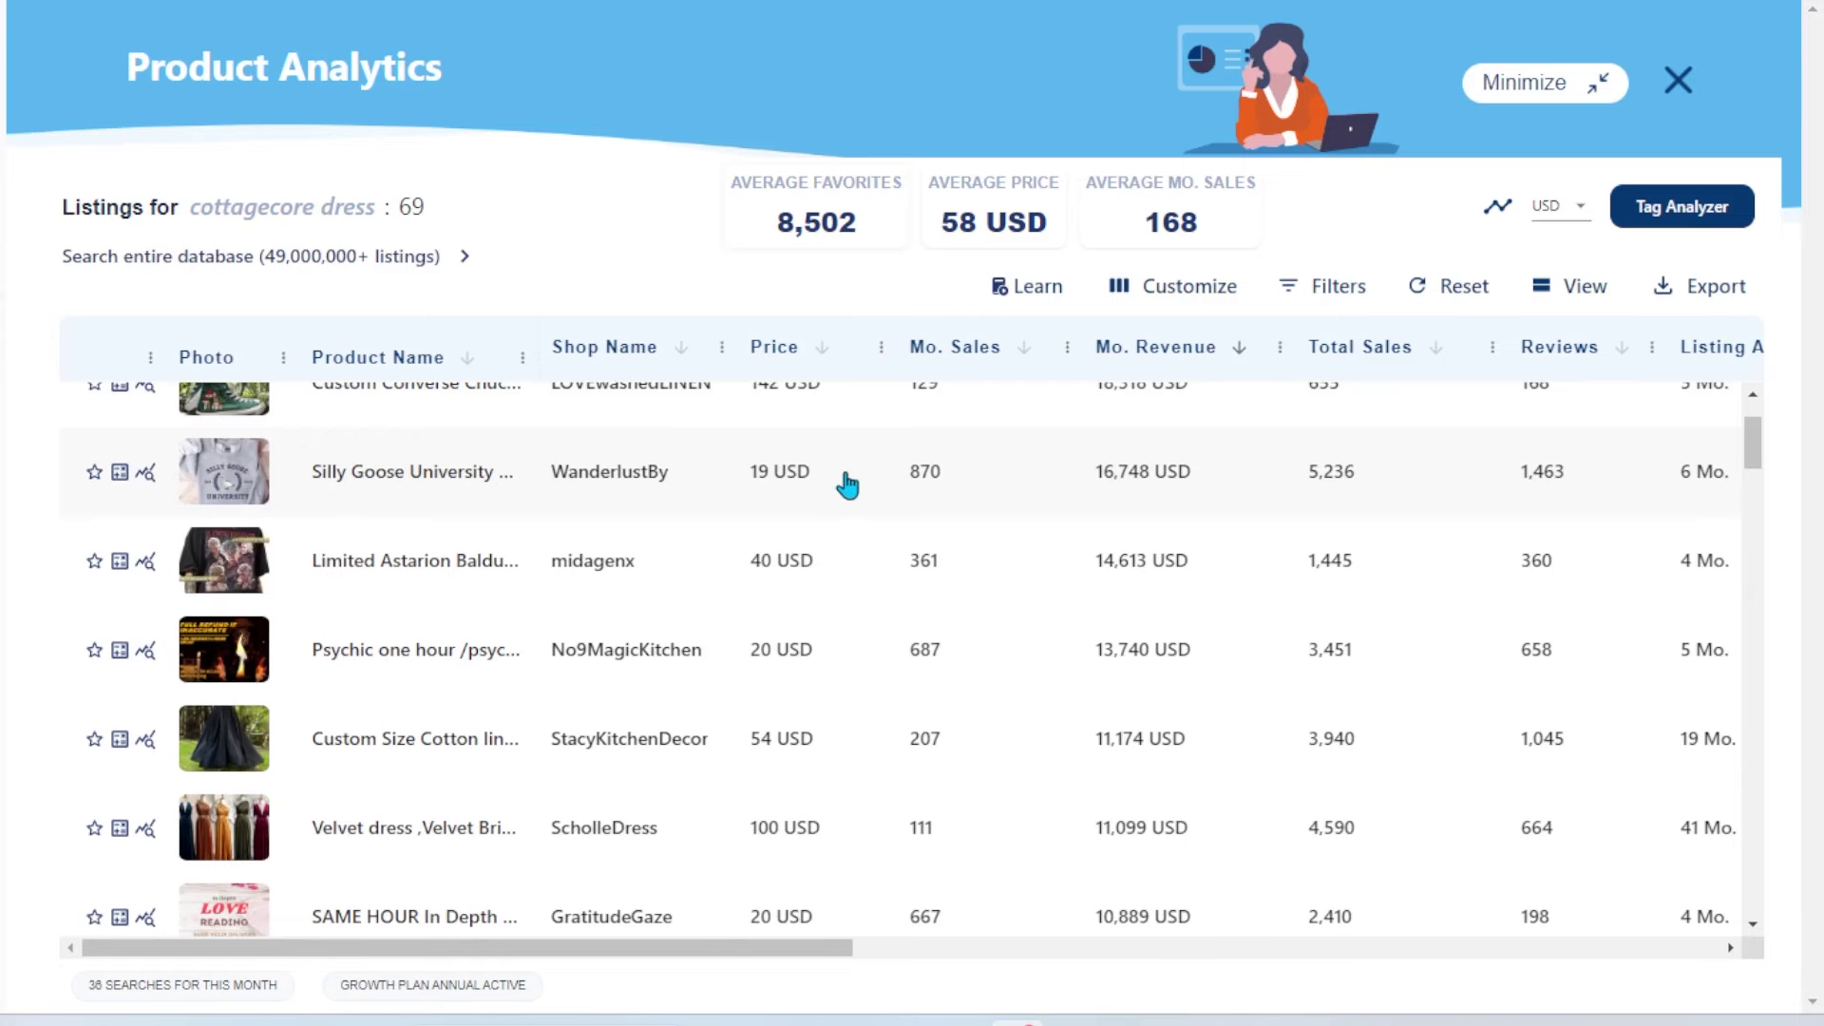
scroll(854, 501, "down", 2)
scroll(854, 503, "down", 2)
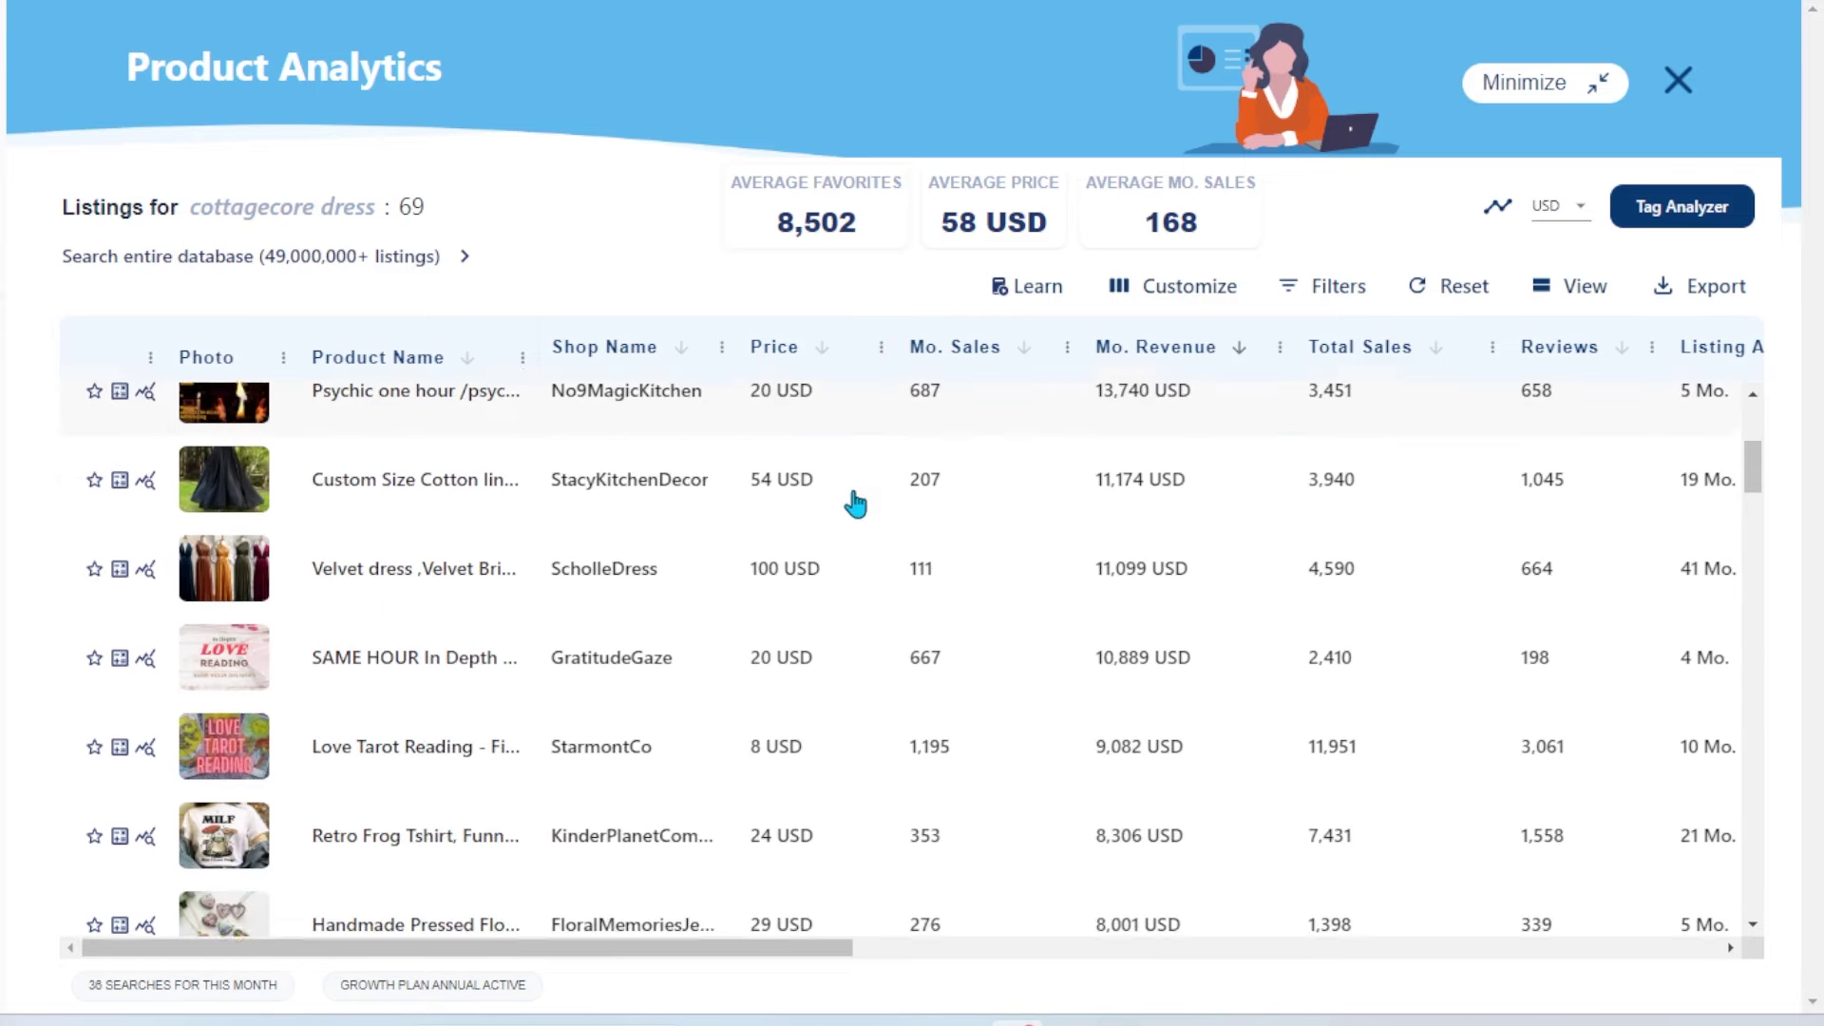
scroll(855, 503, "down", 2)
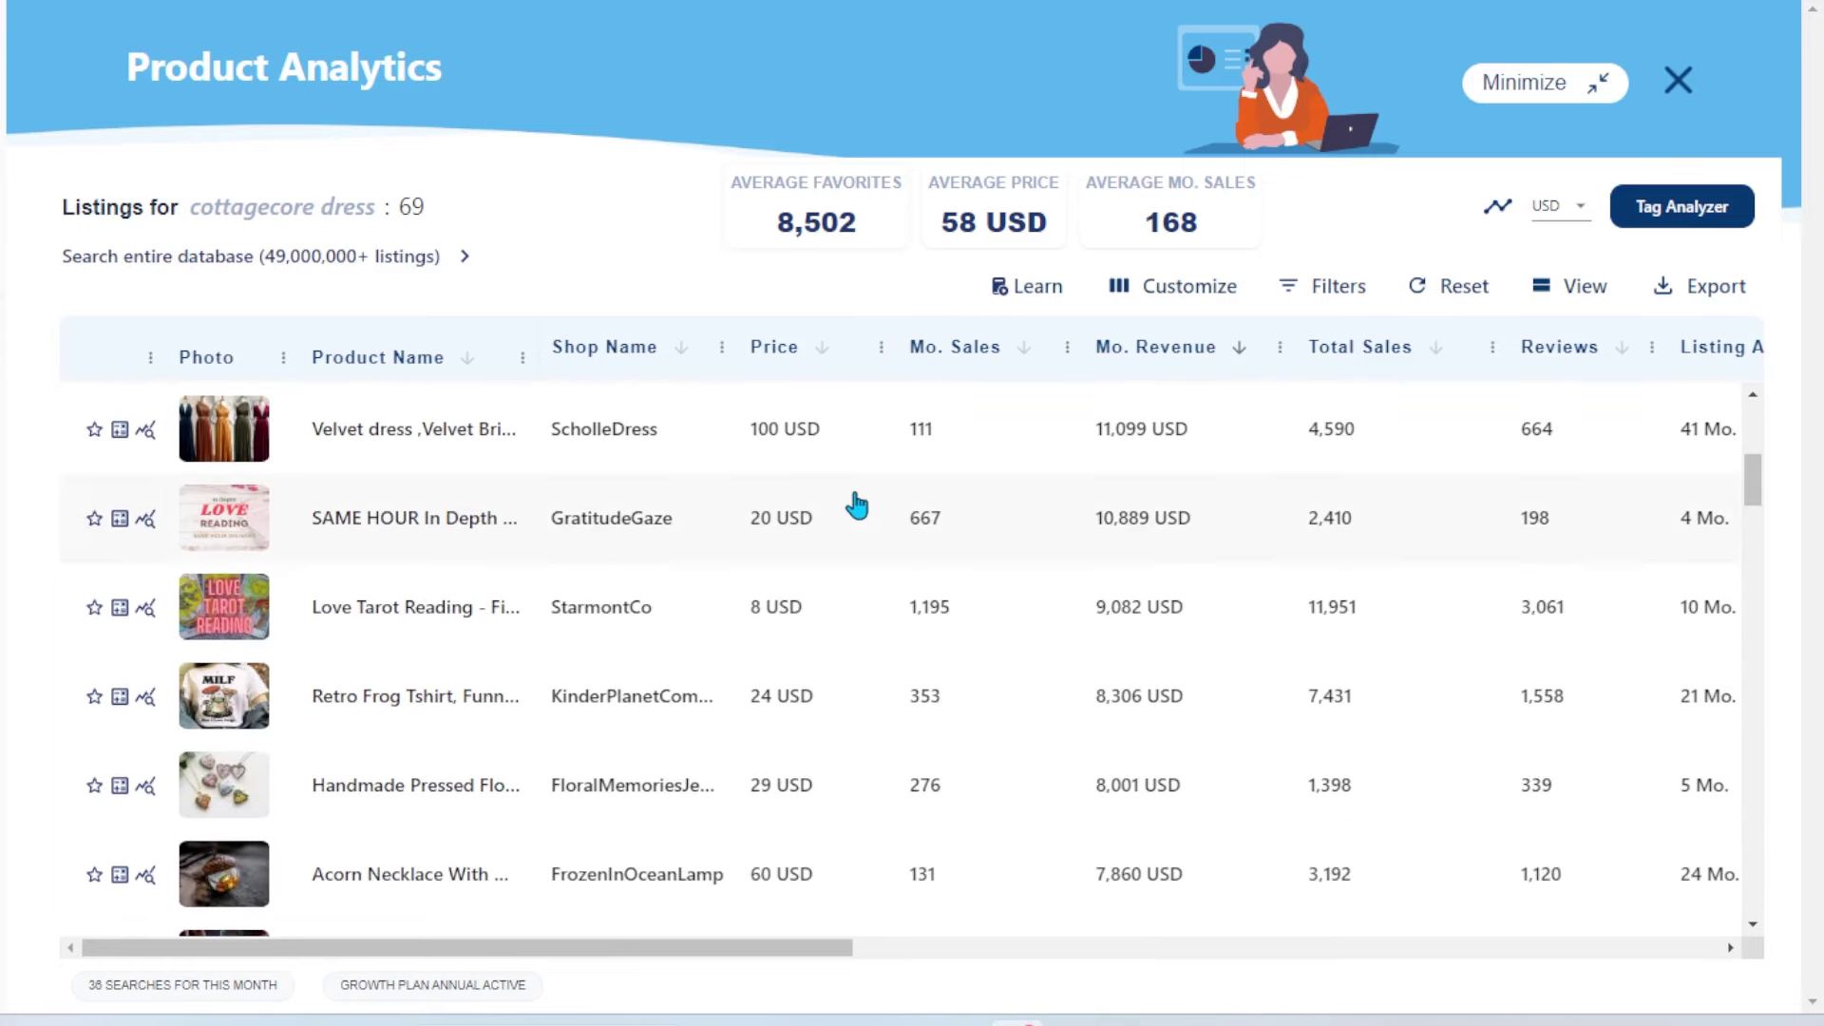
scroll(856, 504, "down", 2)
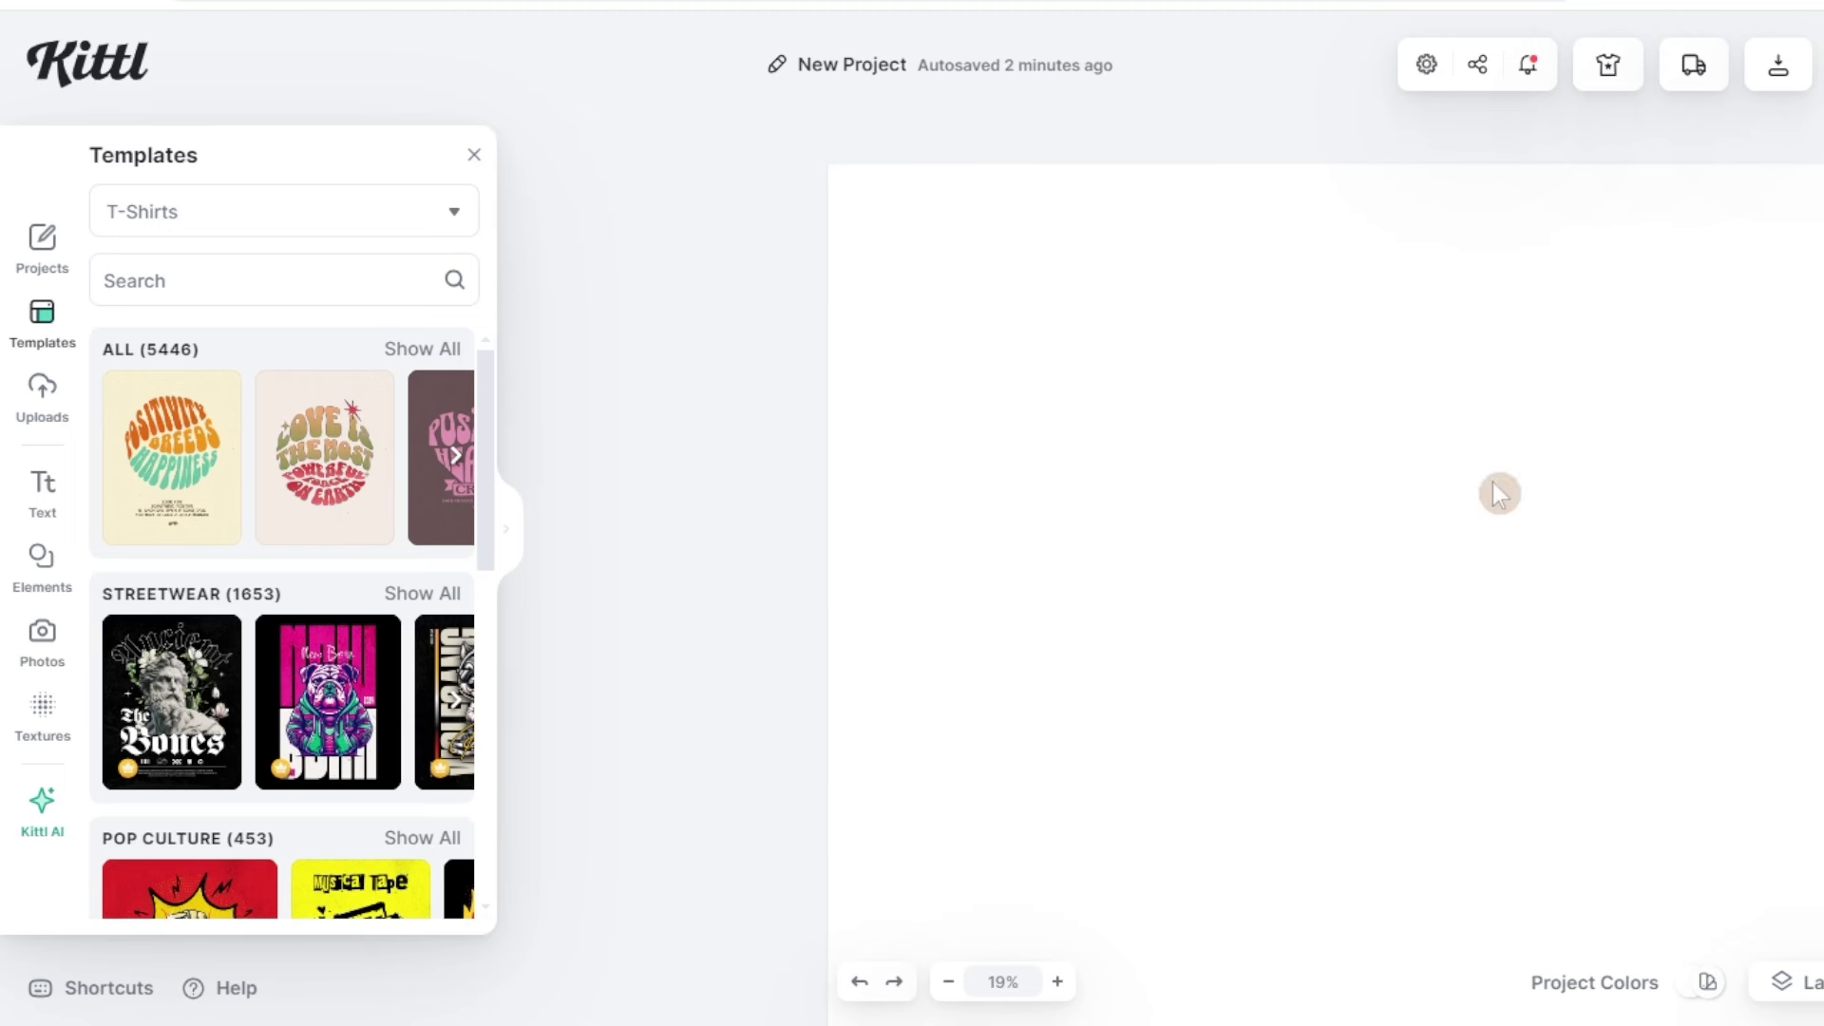
- Generate a 1:1 Kittl AI image from the prompt 'Vintage flowers and butterfly clipart'
left_click(43, 809)
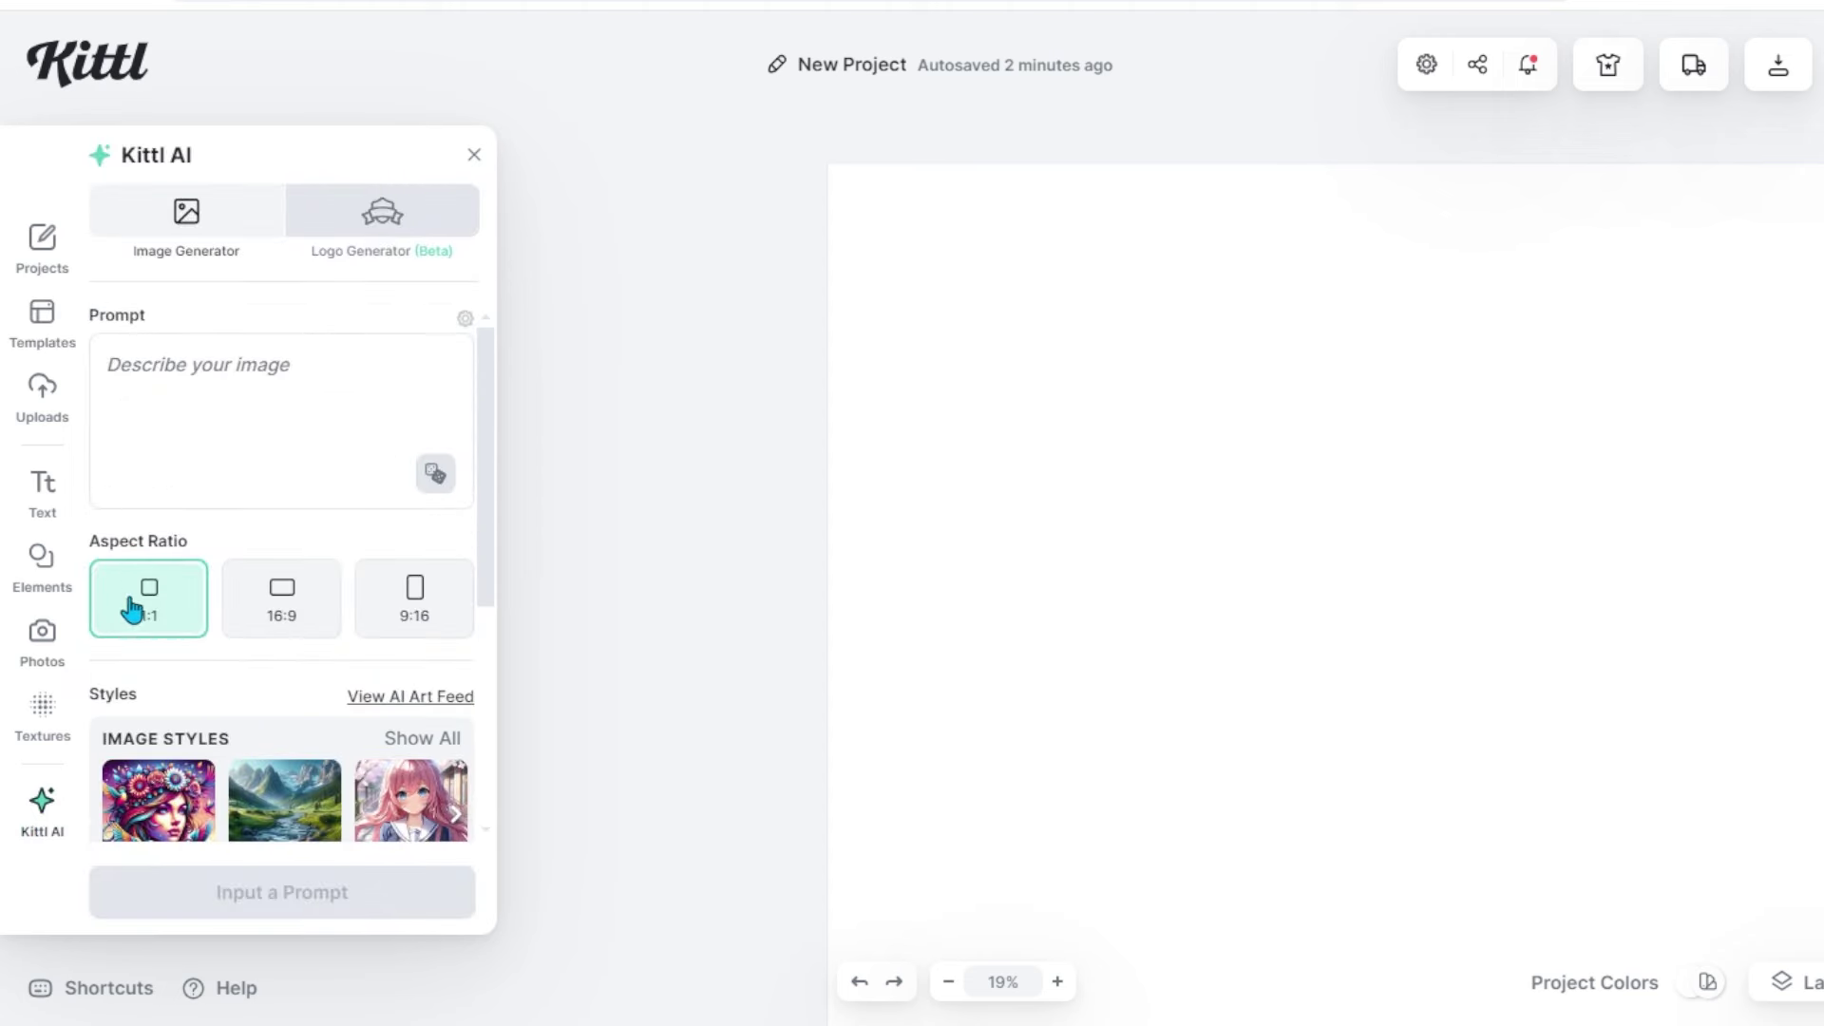
type("Vi")
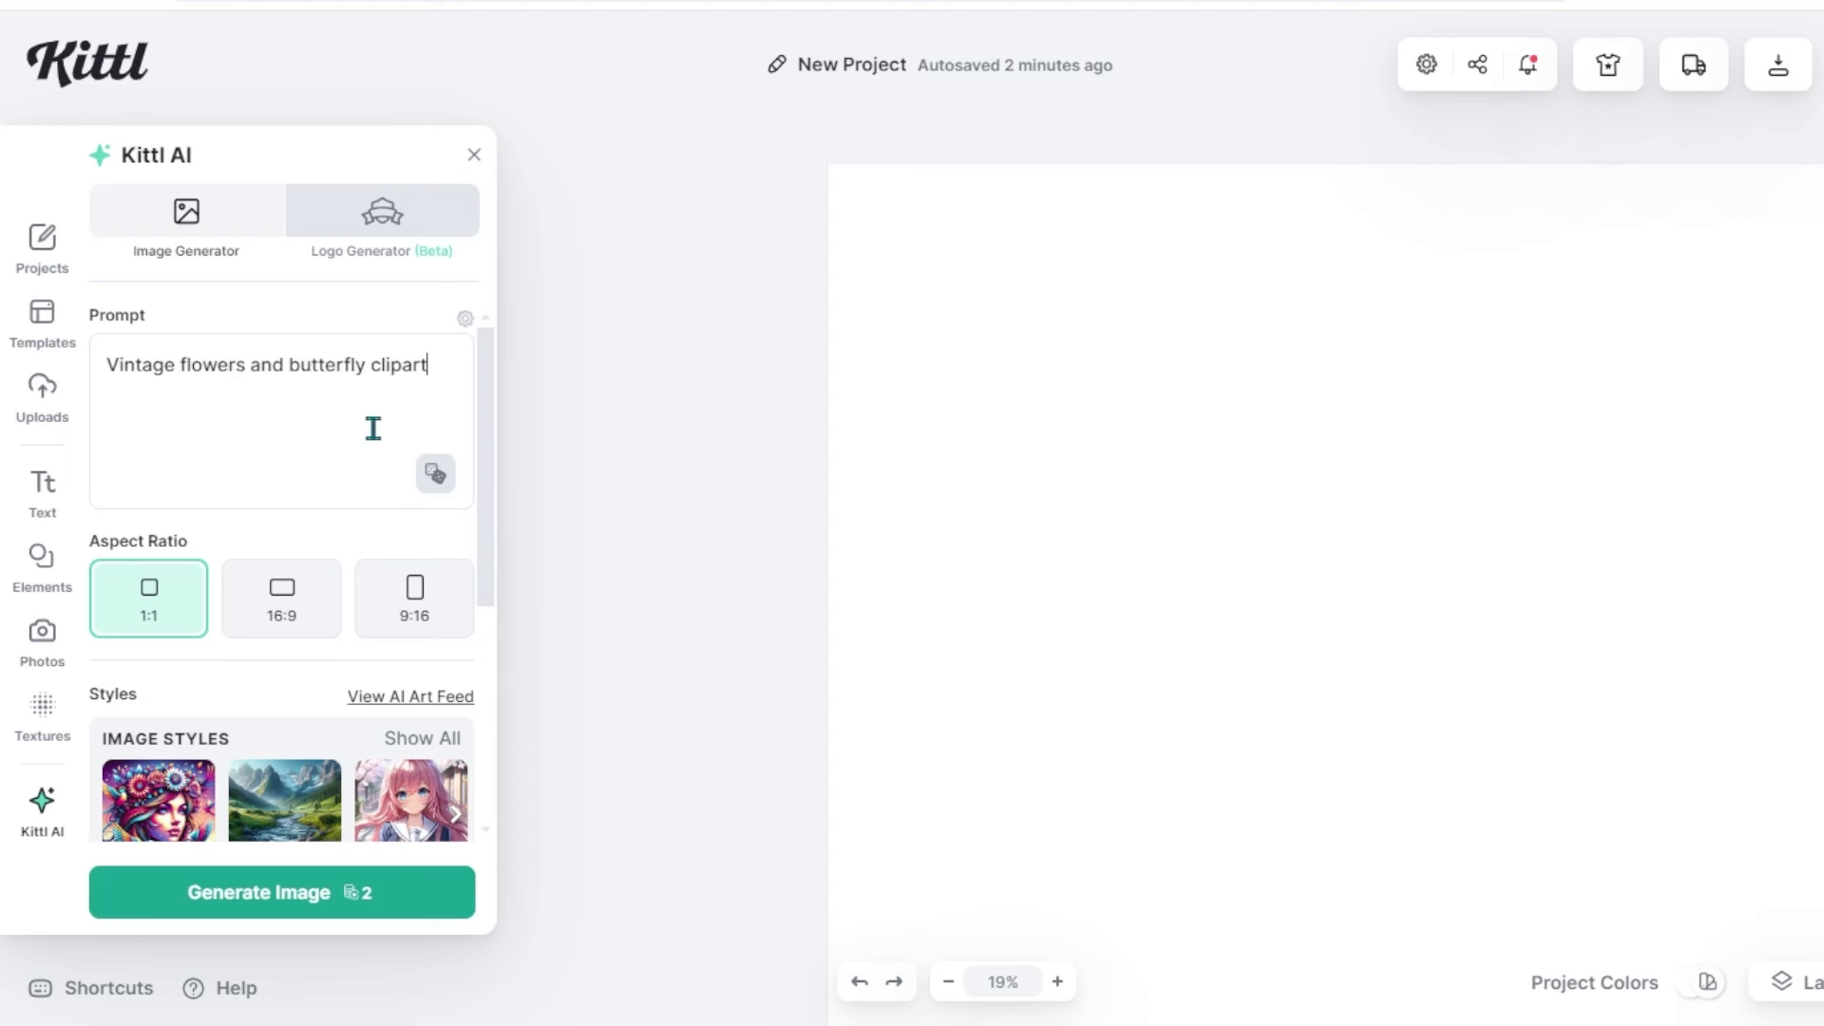
left_click(220, 914)
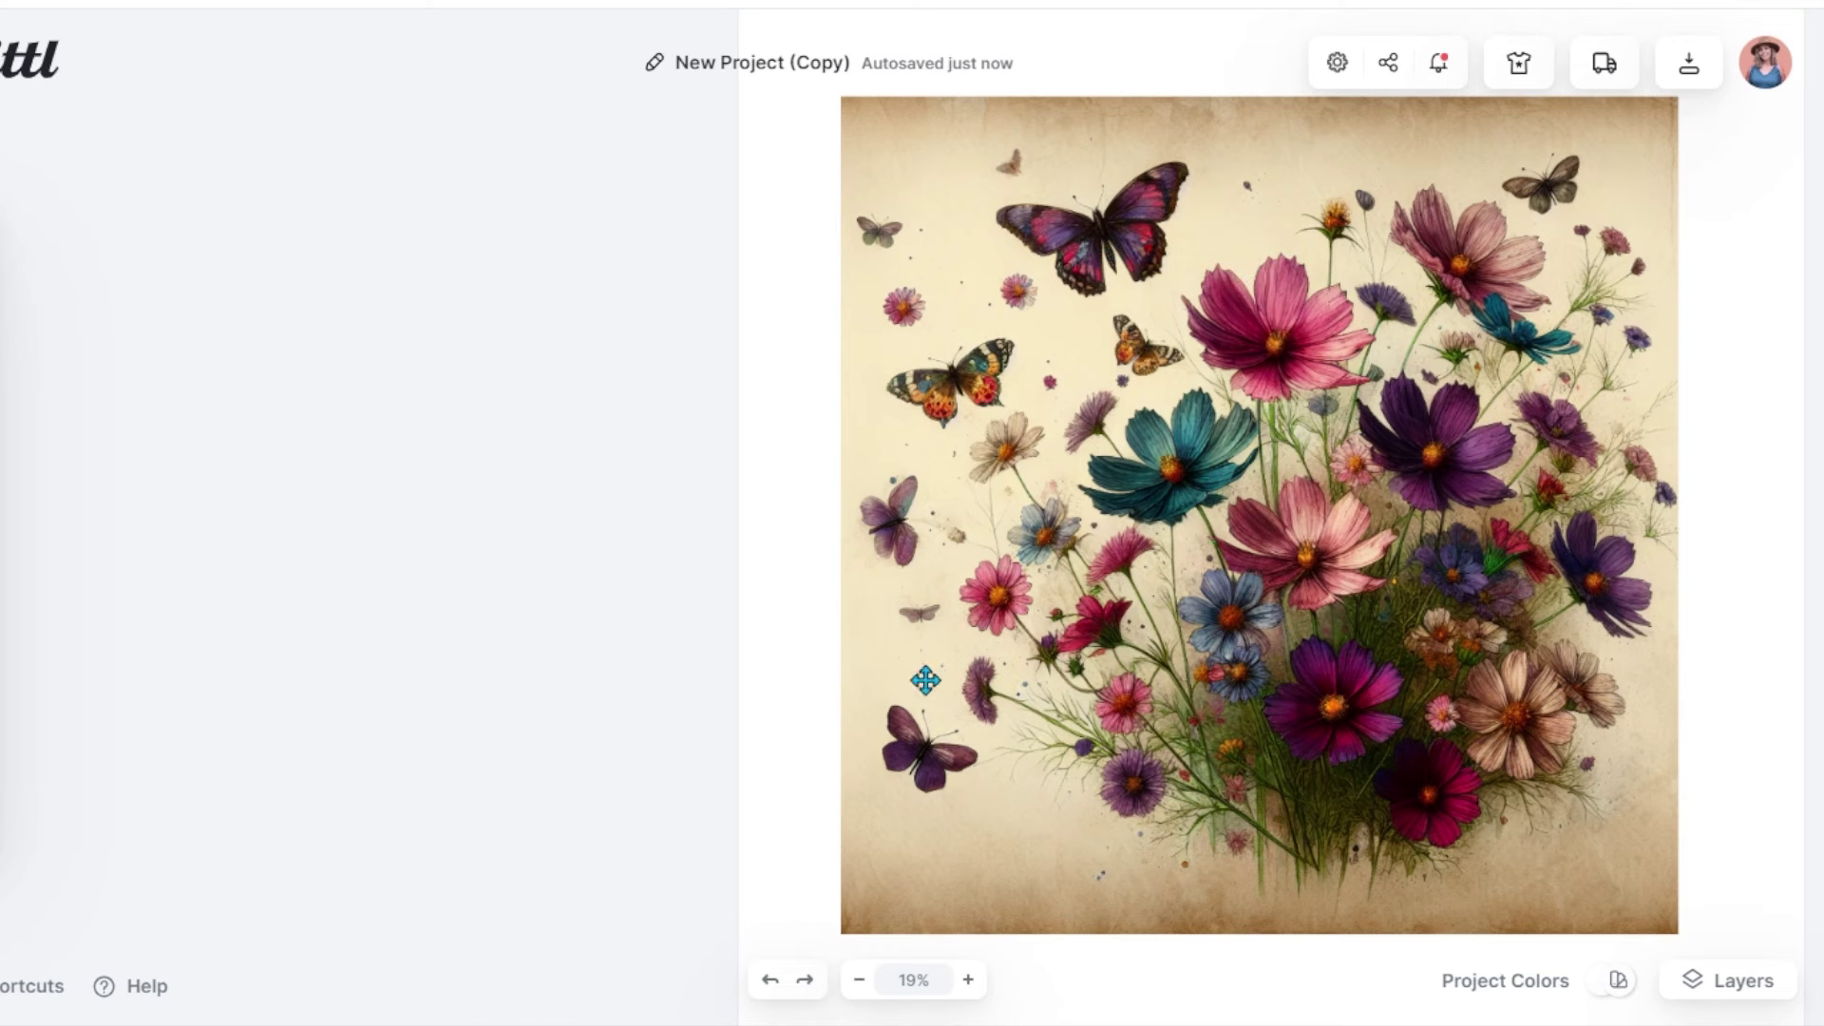
- Strip the aged-paper background from the flower image using AI Background Remover
left_click(991, 678)
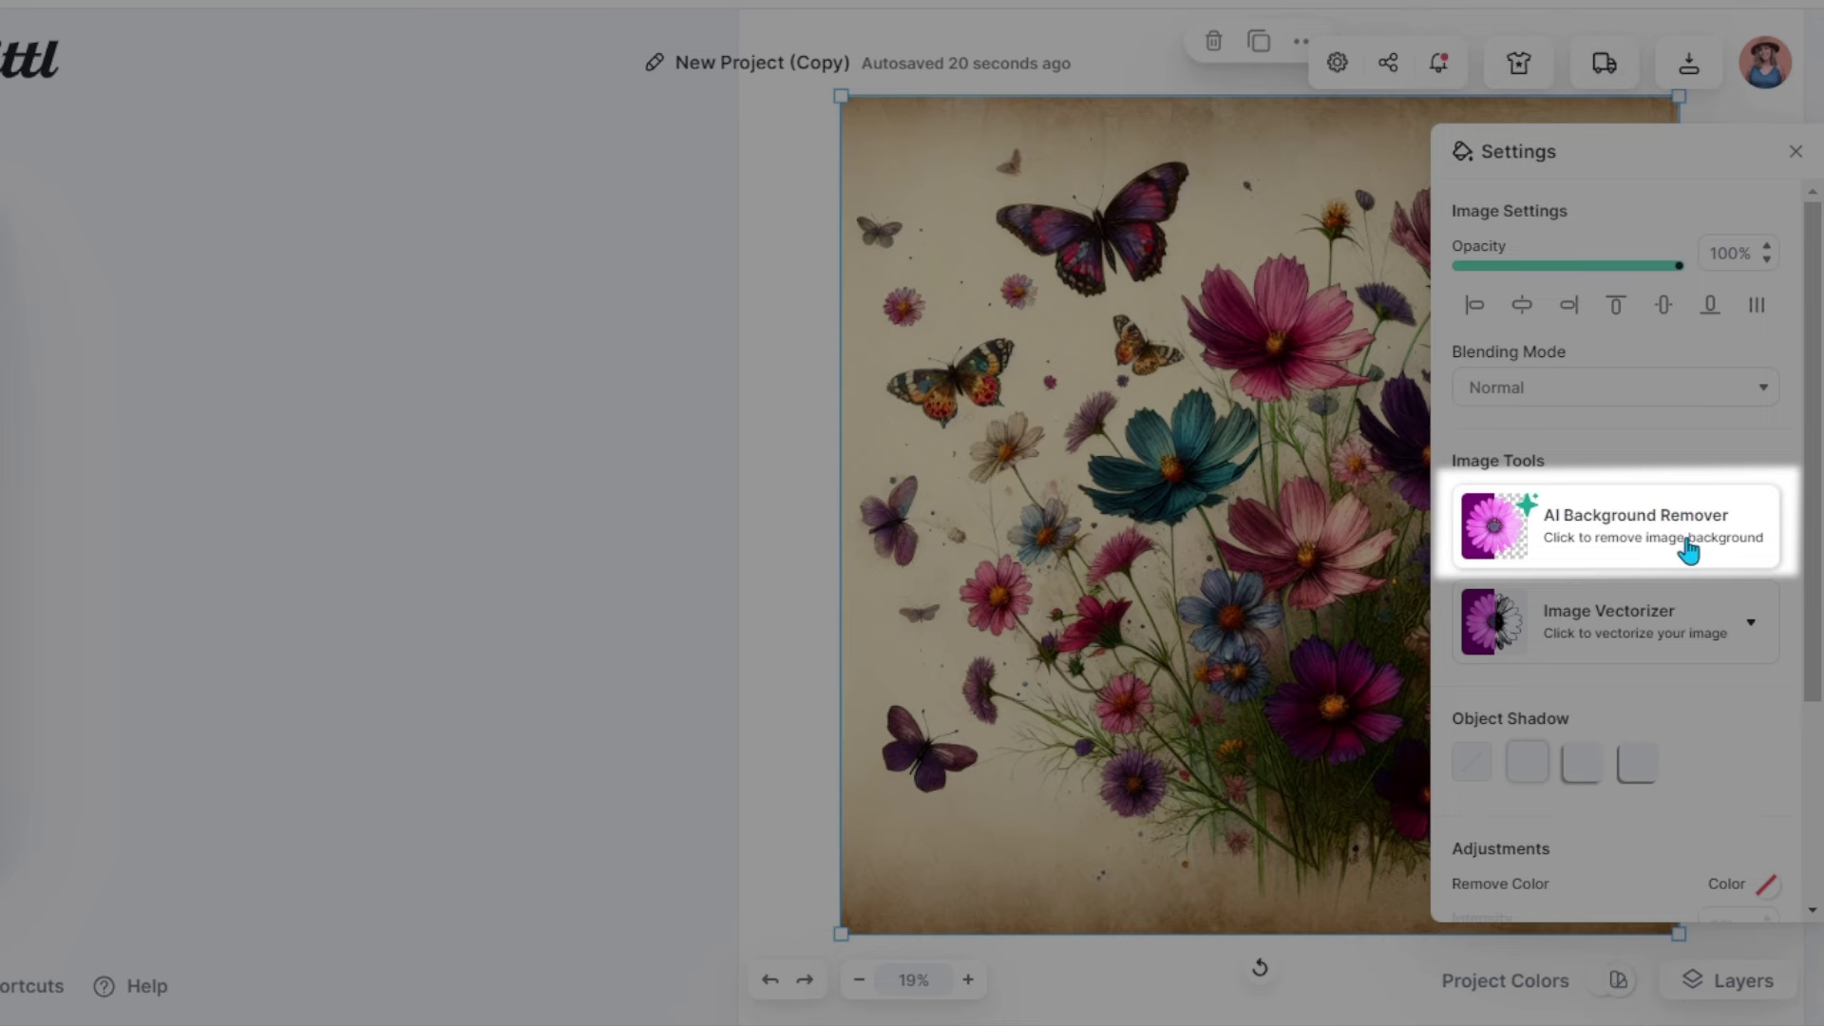
left_click(1688, 549)
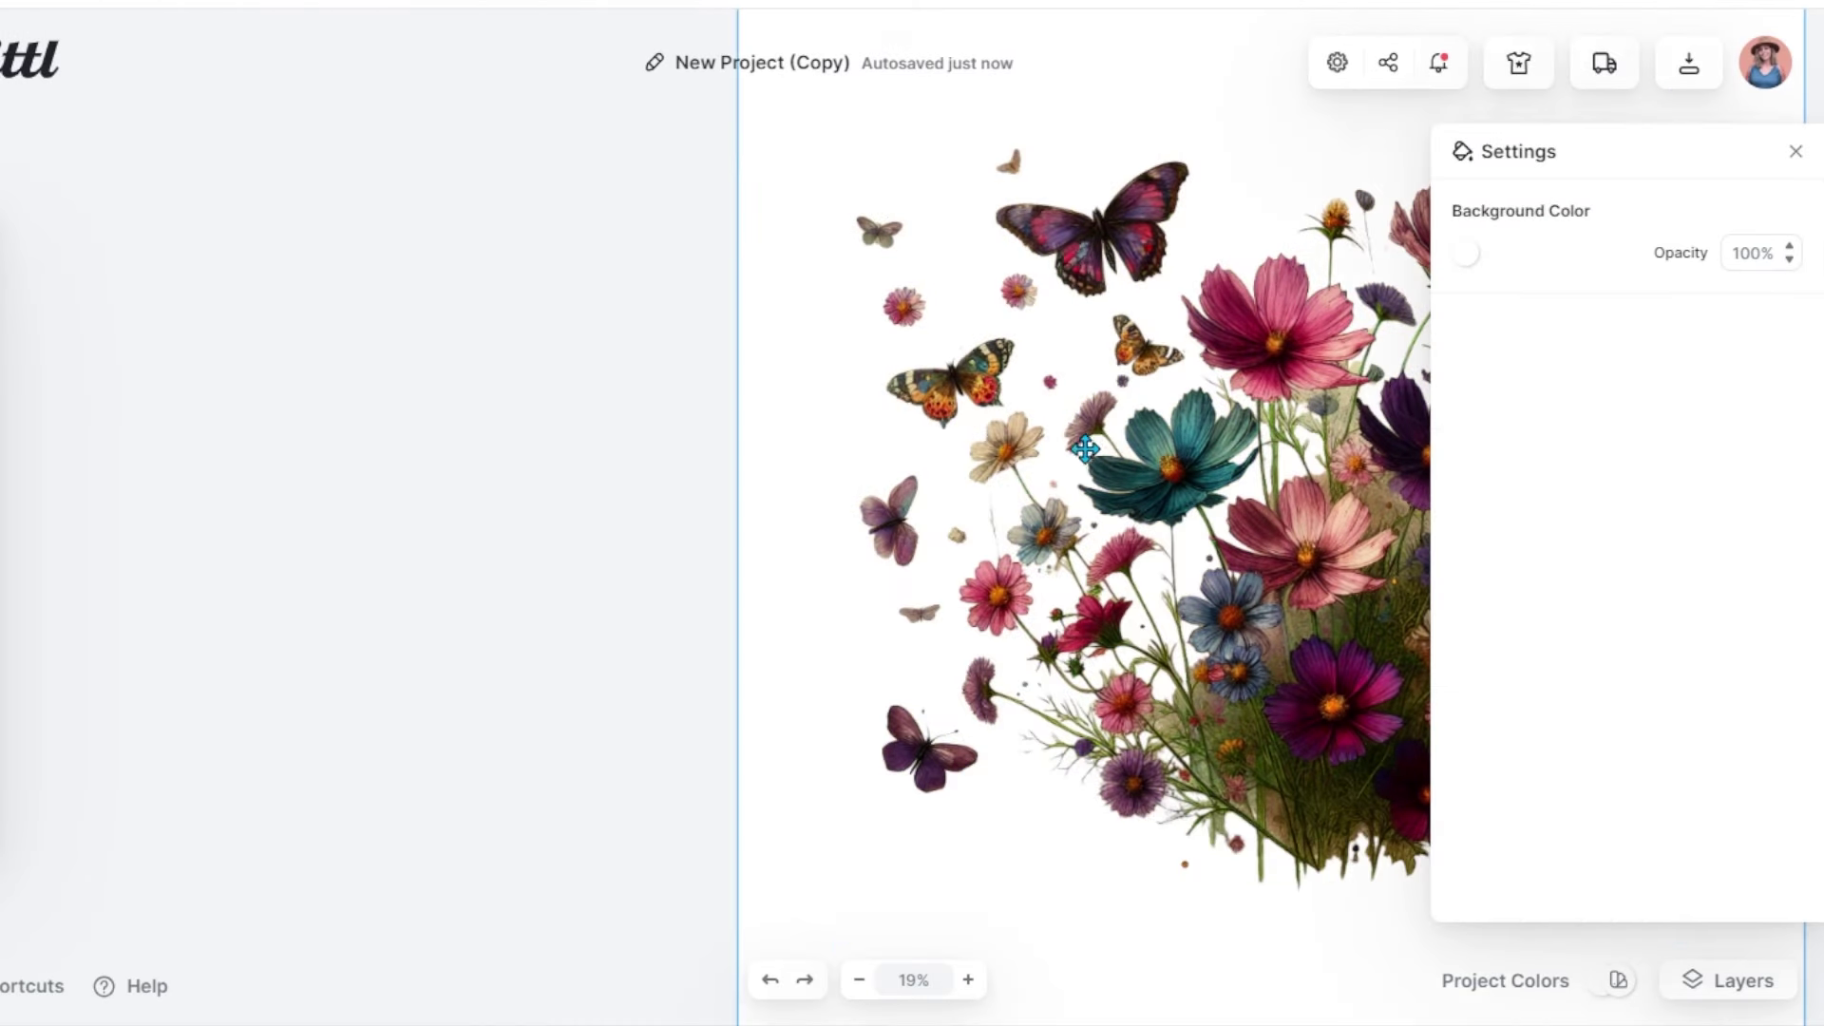
- Set the canvas background color to solid black (010101)
left_click(1469, 254)
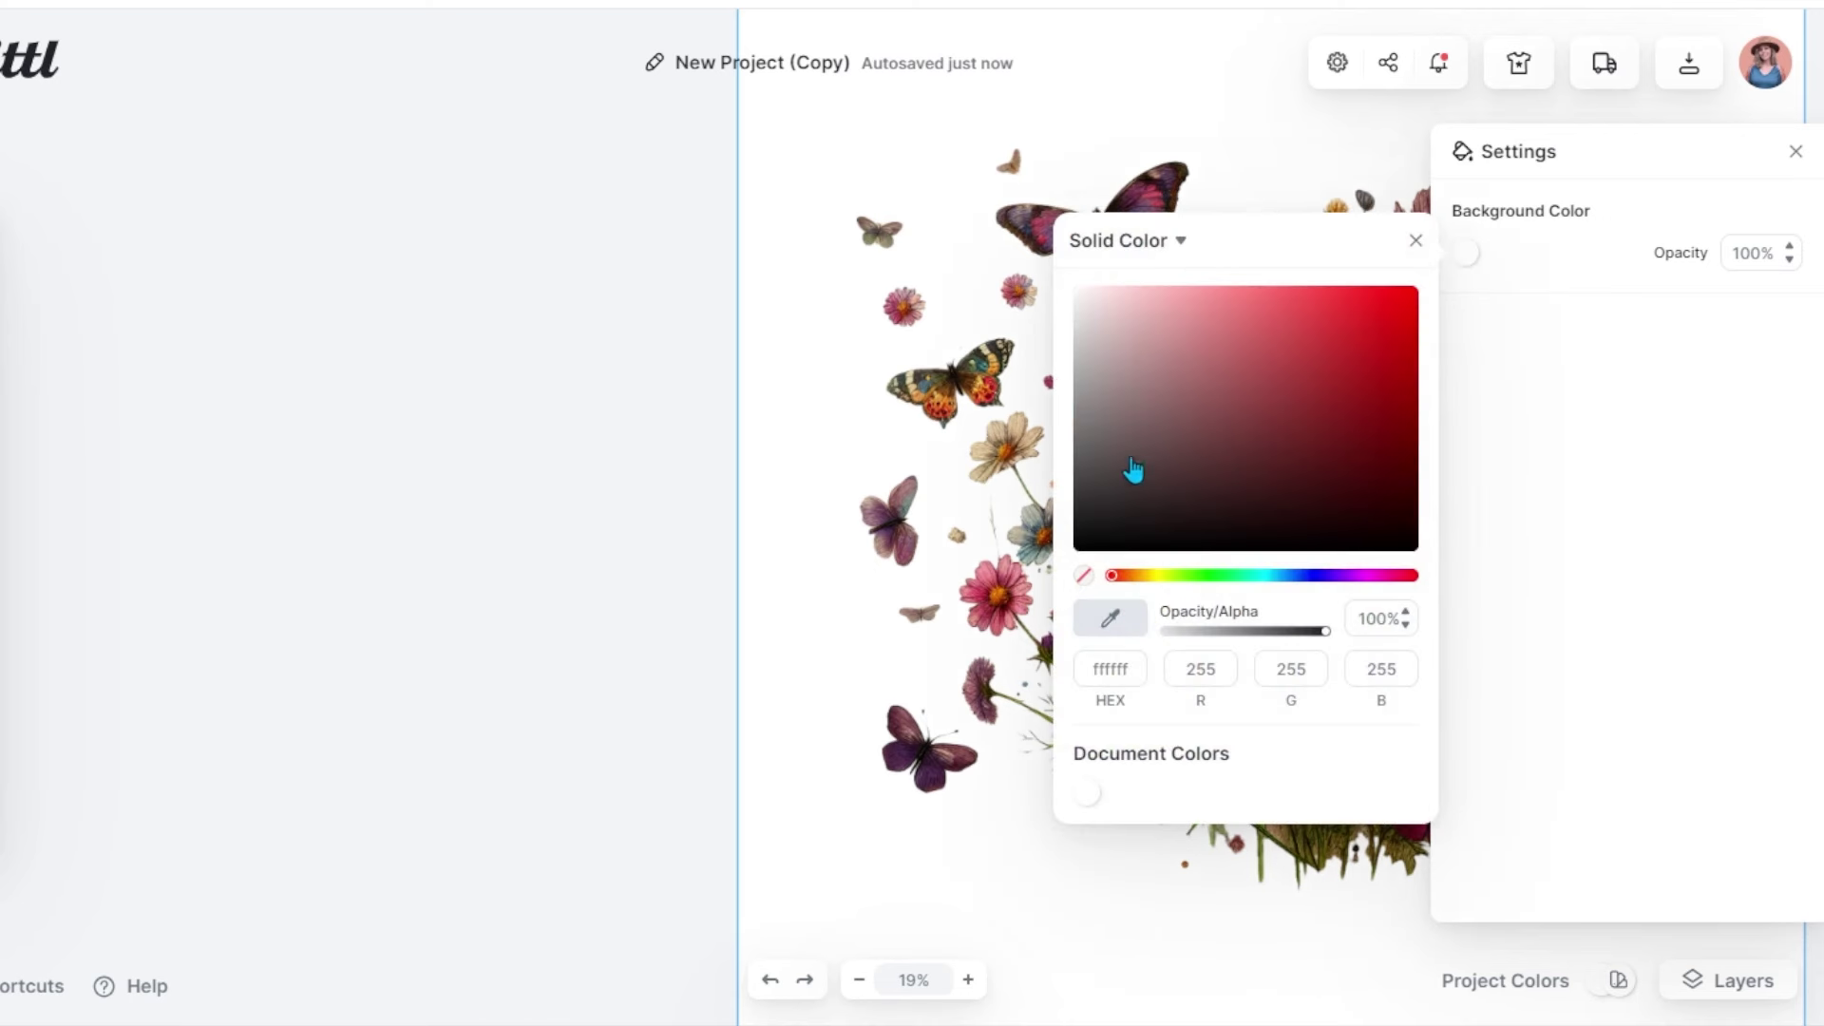
left_click(1076, 548)
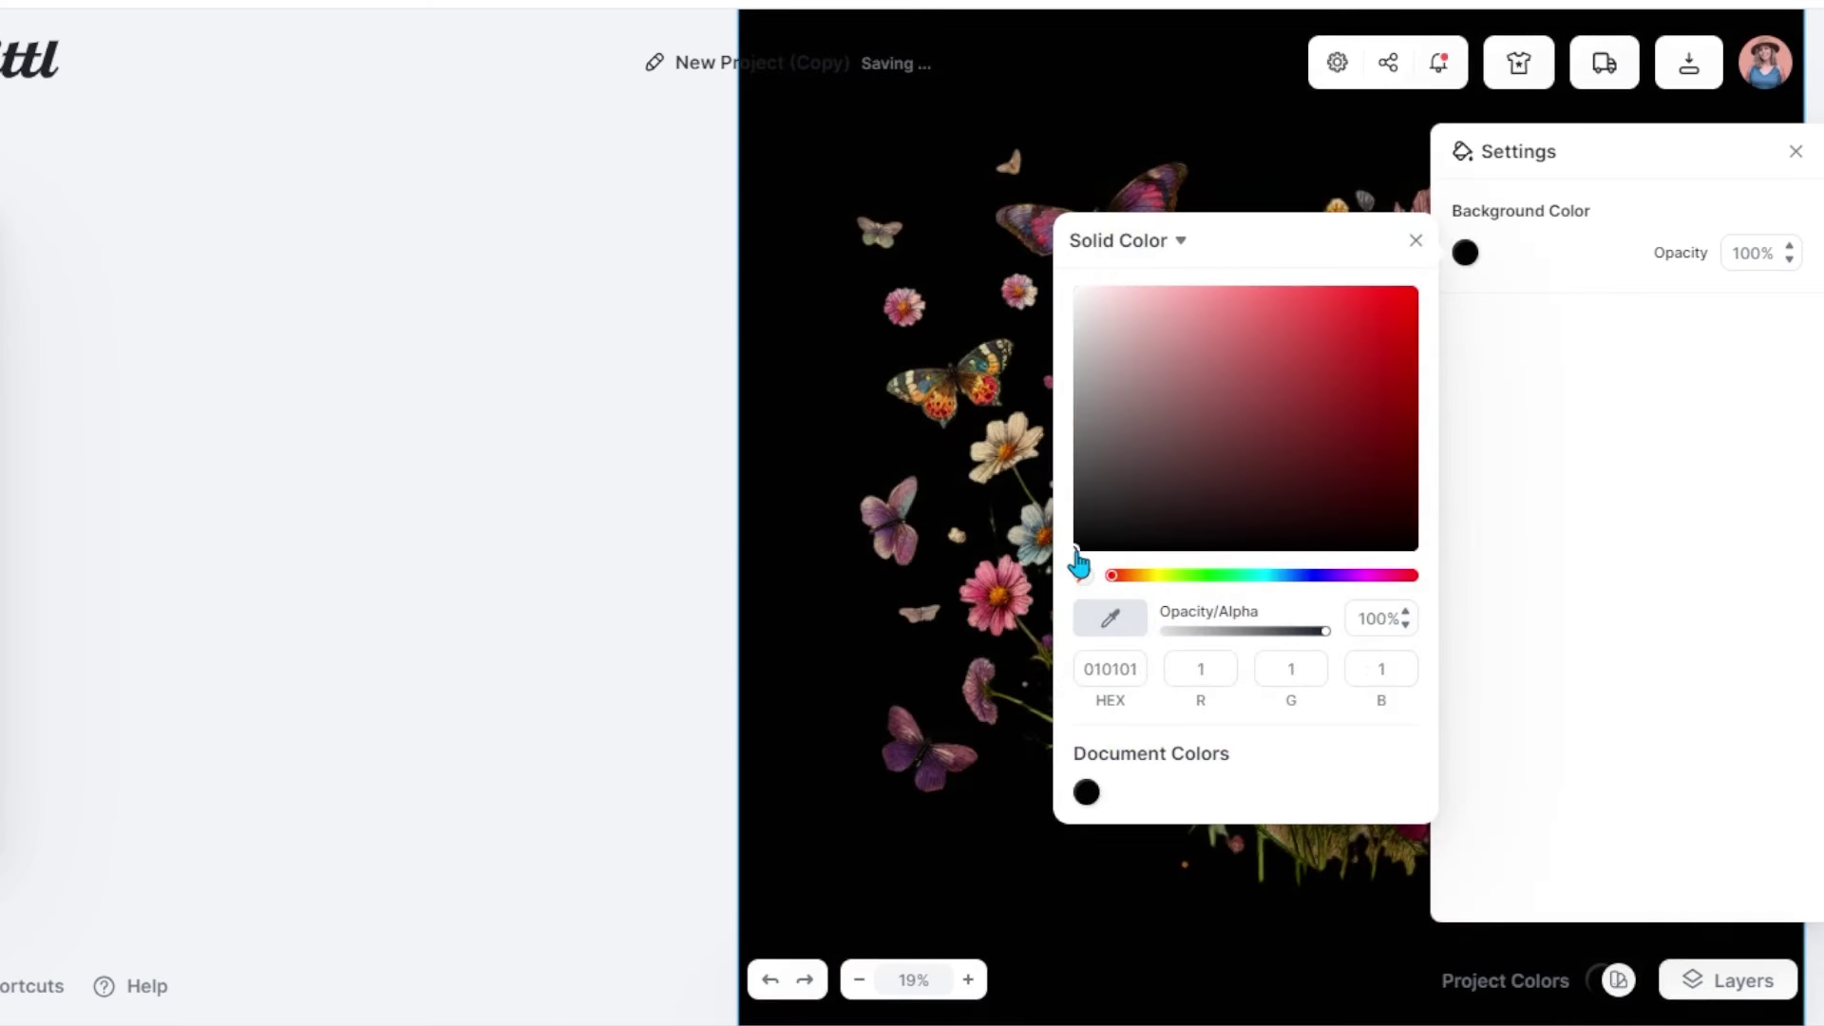
key("Escape")
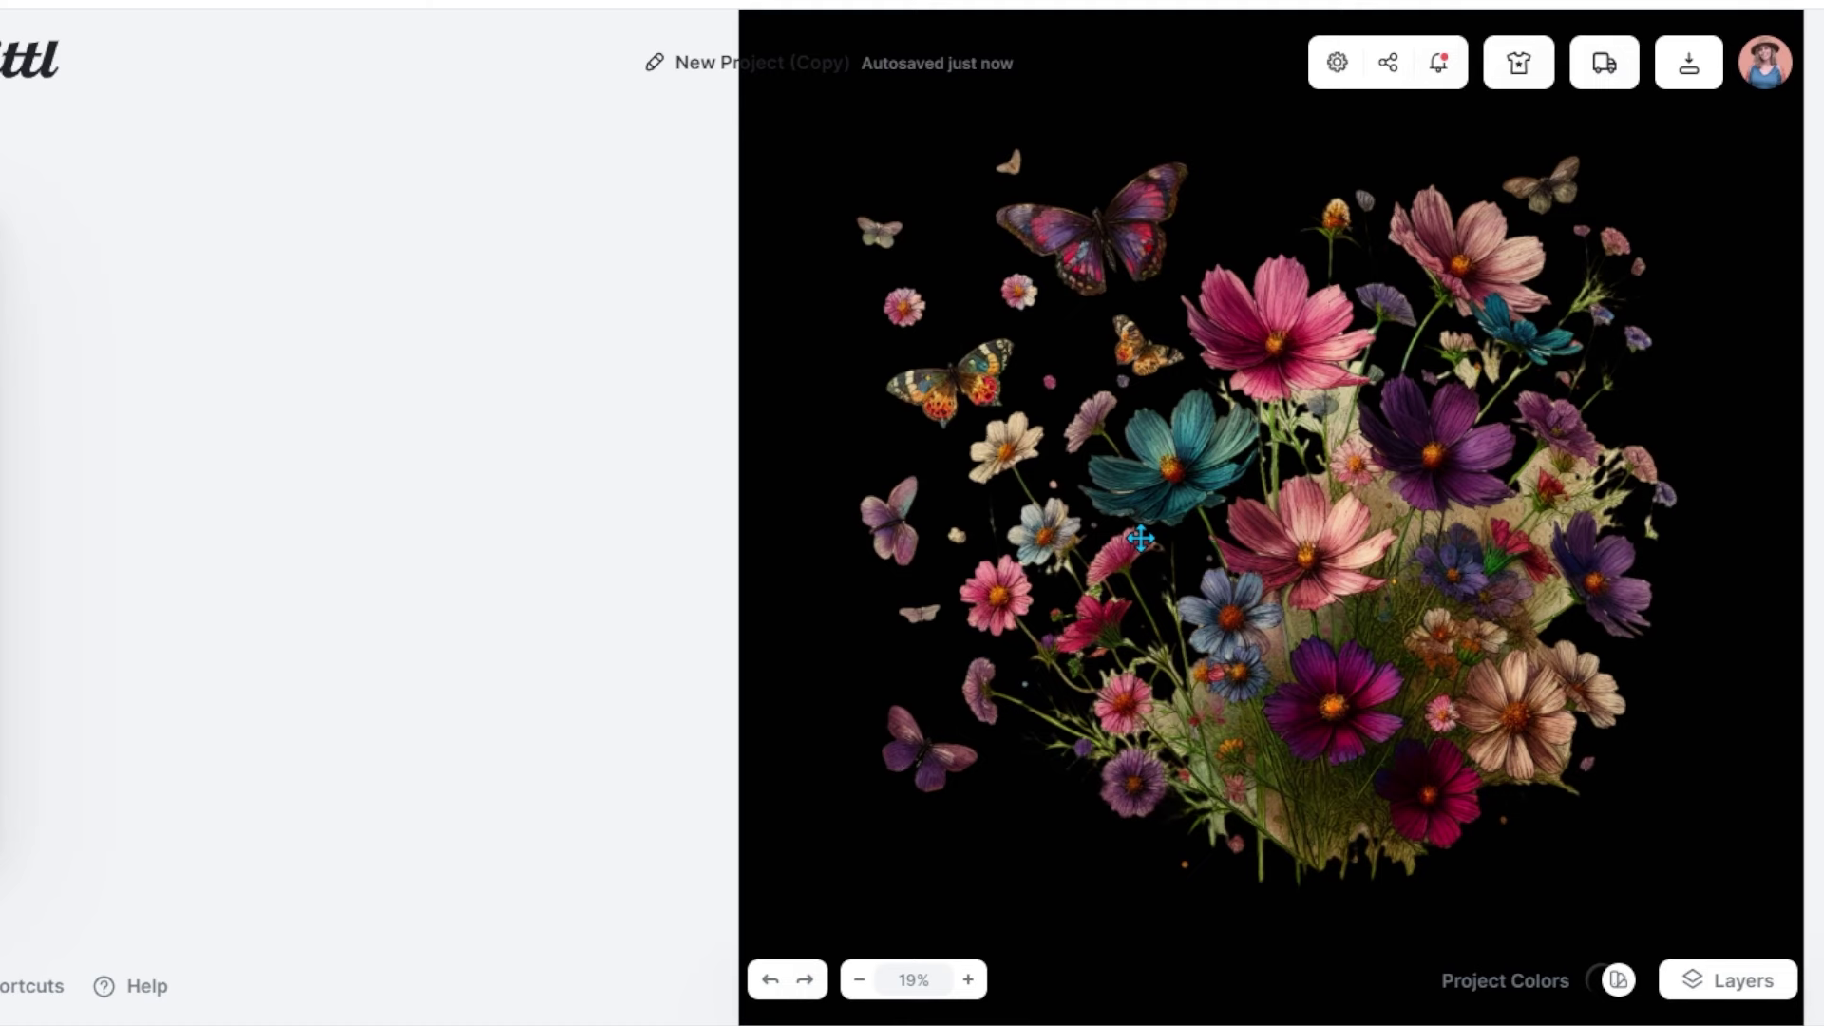
- Duplicate the flower artwork, move the copy toward the top-left, and open the 4200×4800 px download options
left_click(1141, 538)
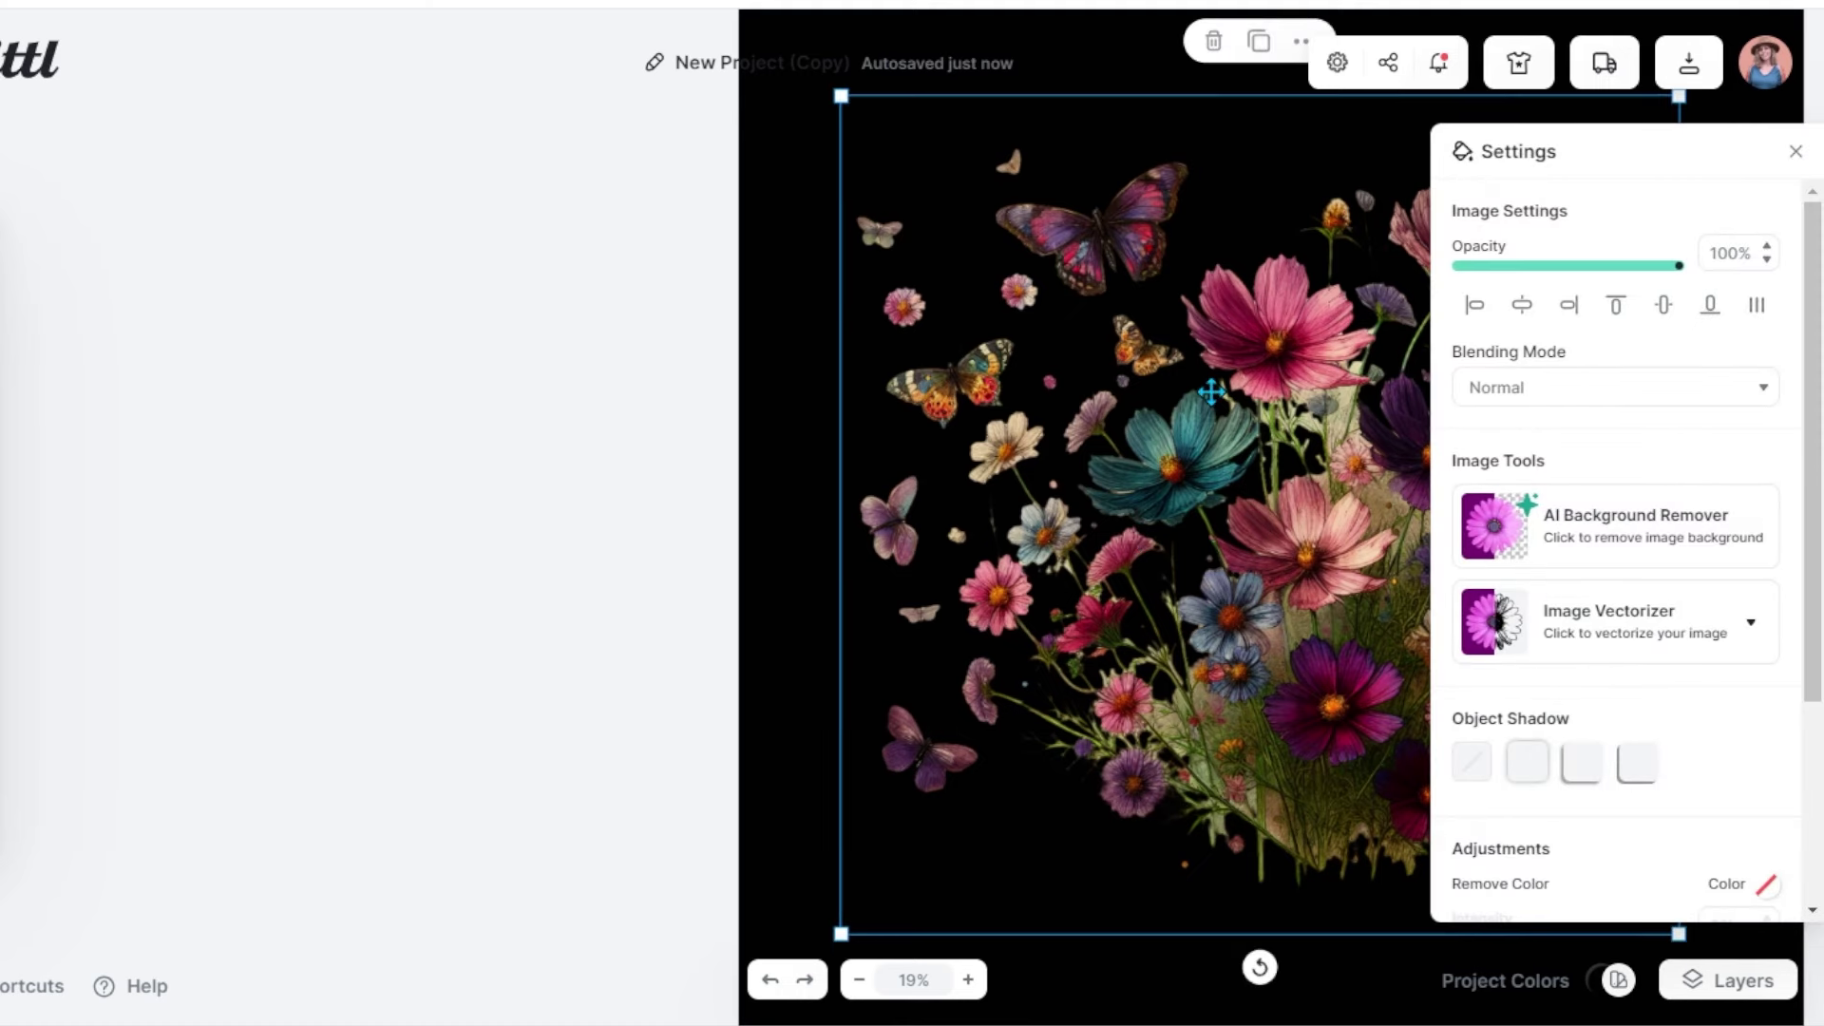
left_click(1261, 43)
left_click_drag(1168, 531, 1131, 520)
mouse_move(720, 11)
left_mouse_down()
mouse_move(716, 33)
mouse_move(773, 81)
mouse_move(684, 57)
mouse_move(712, 29)
left_mouse_up()
key("Escape")
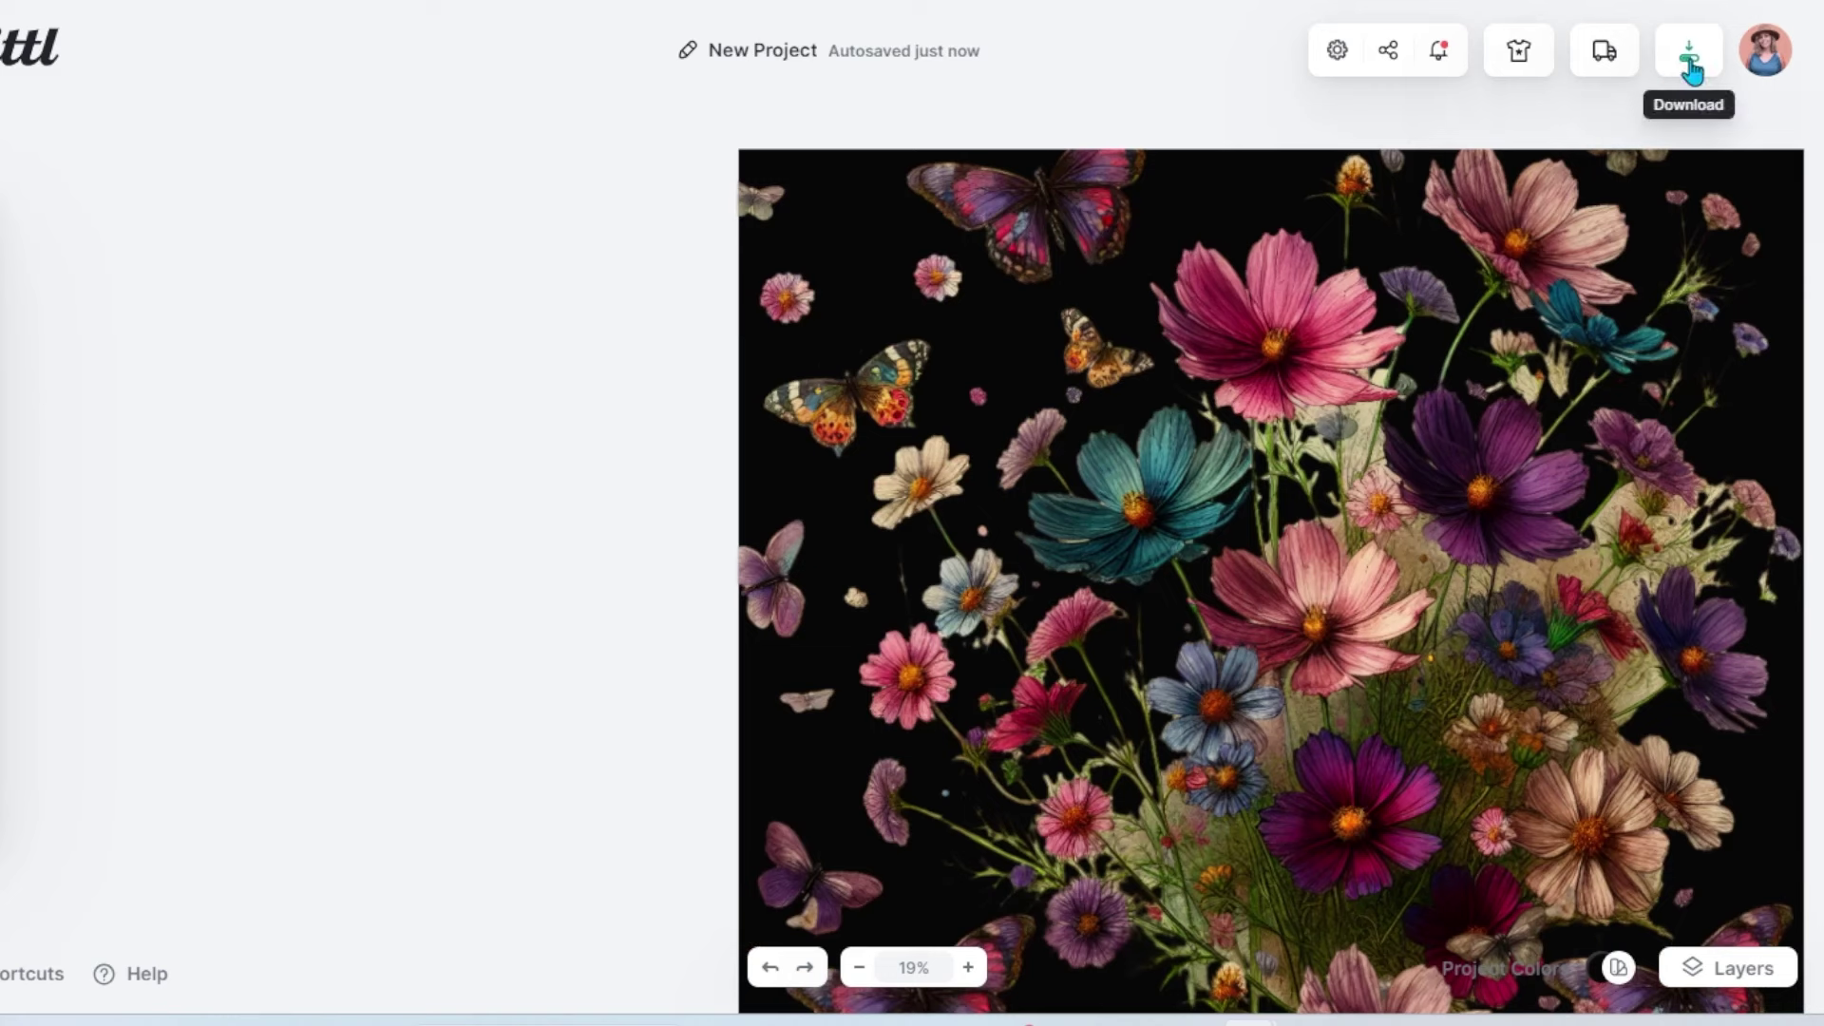
left_click(1688, 65)
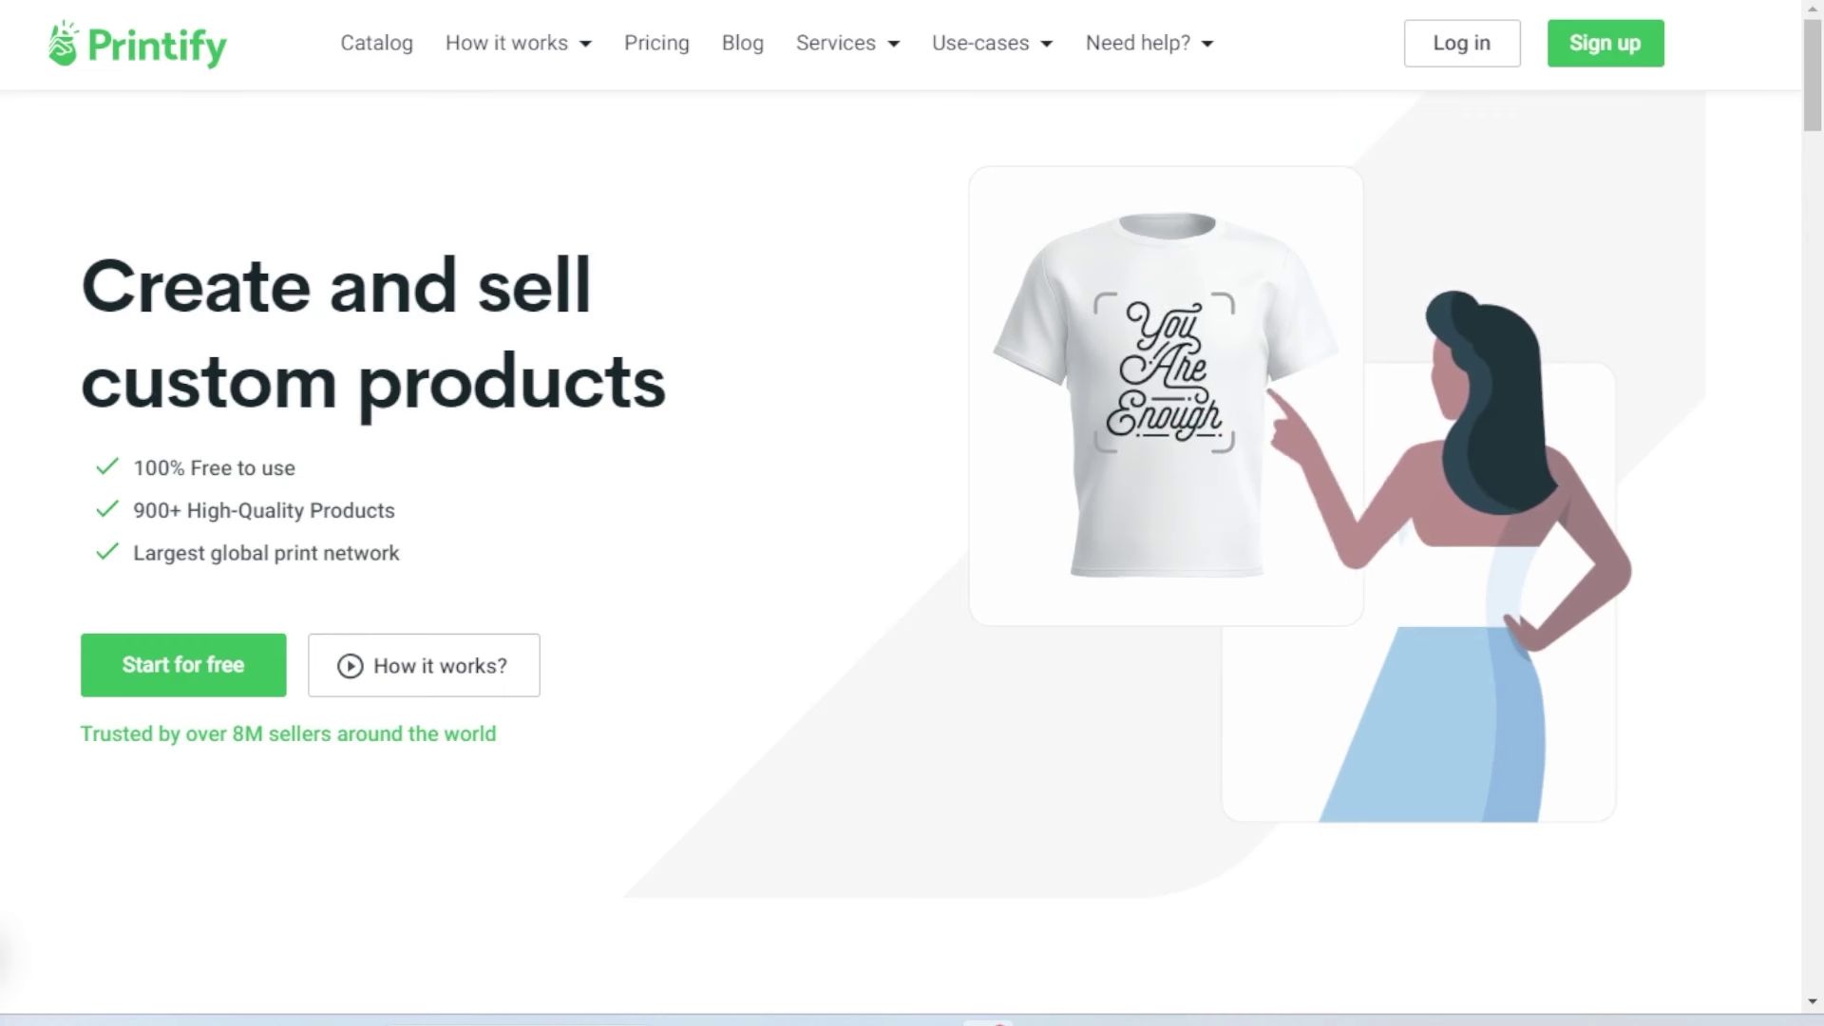
- Open Women's Skater Dress (AOP) under Skirts & Dresses and start designing with Miami Sublimation
left_click(368, 44)
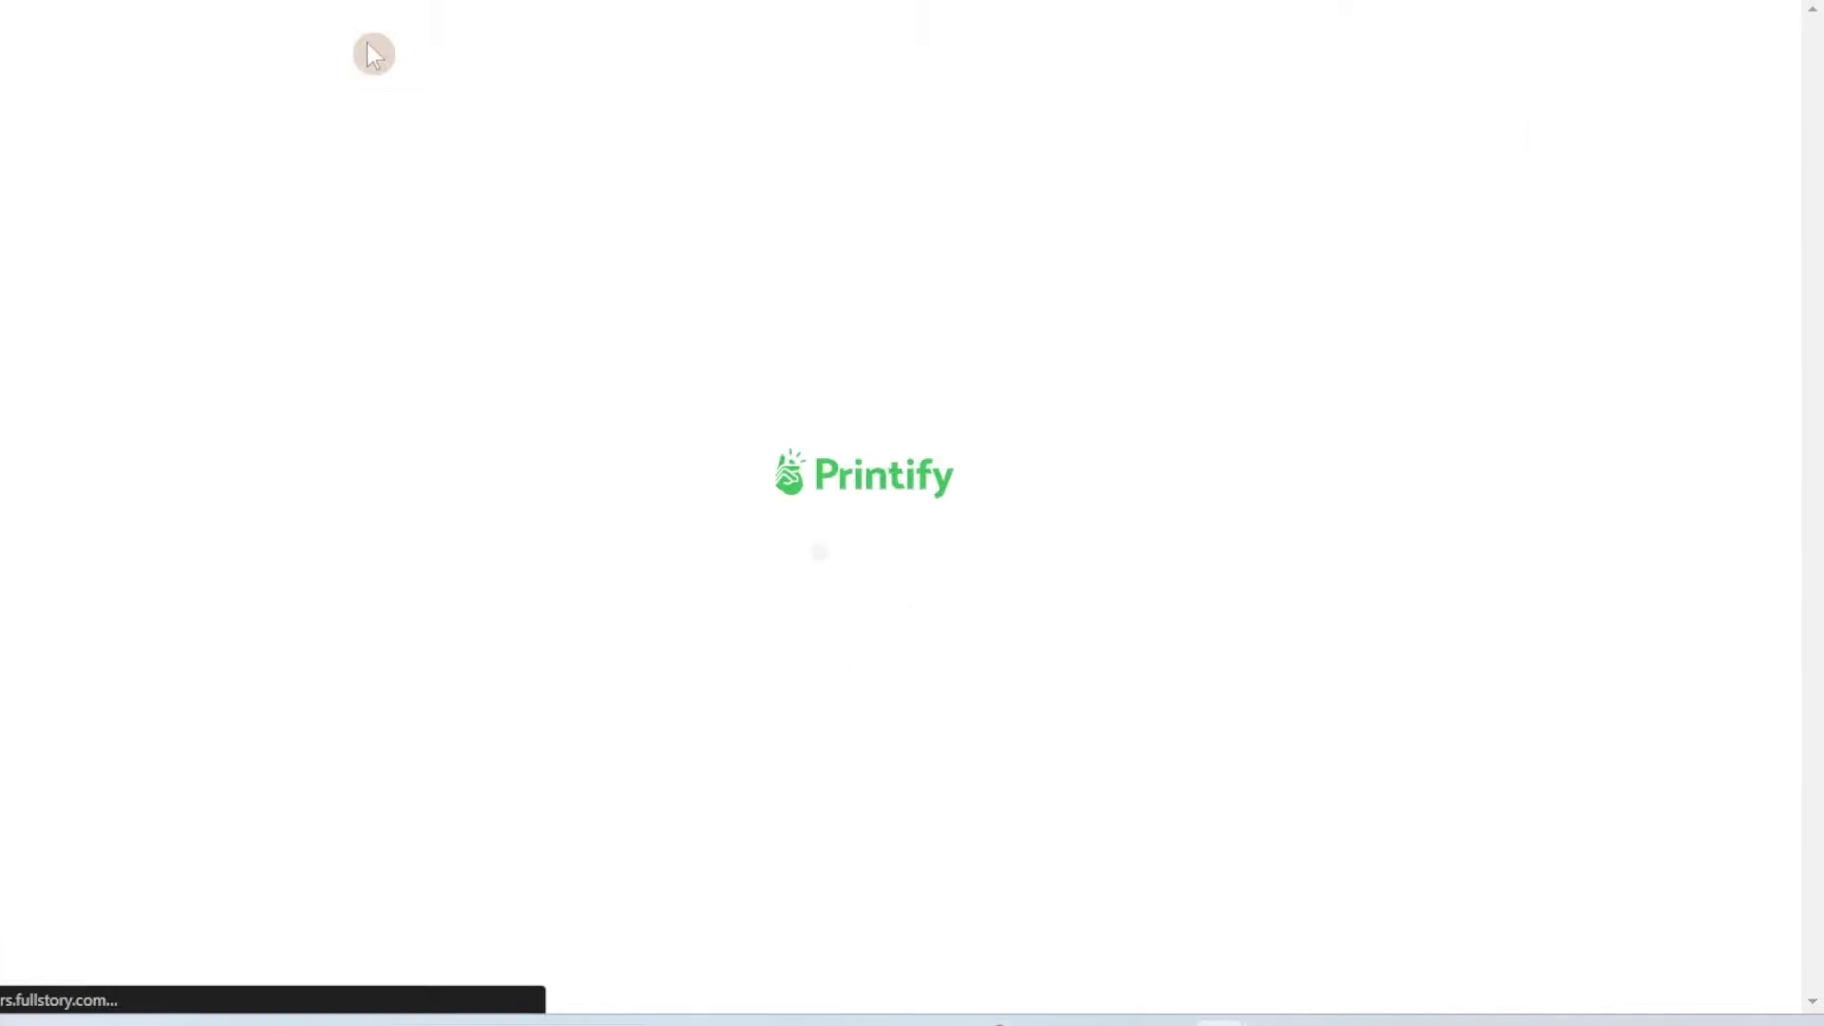
mouse_move(374, 54)
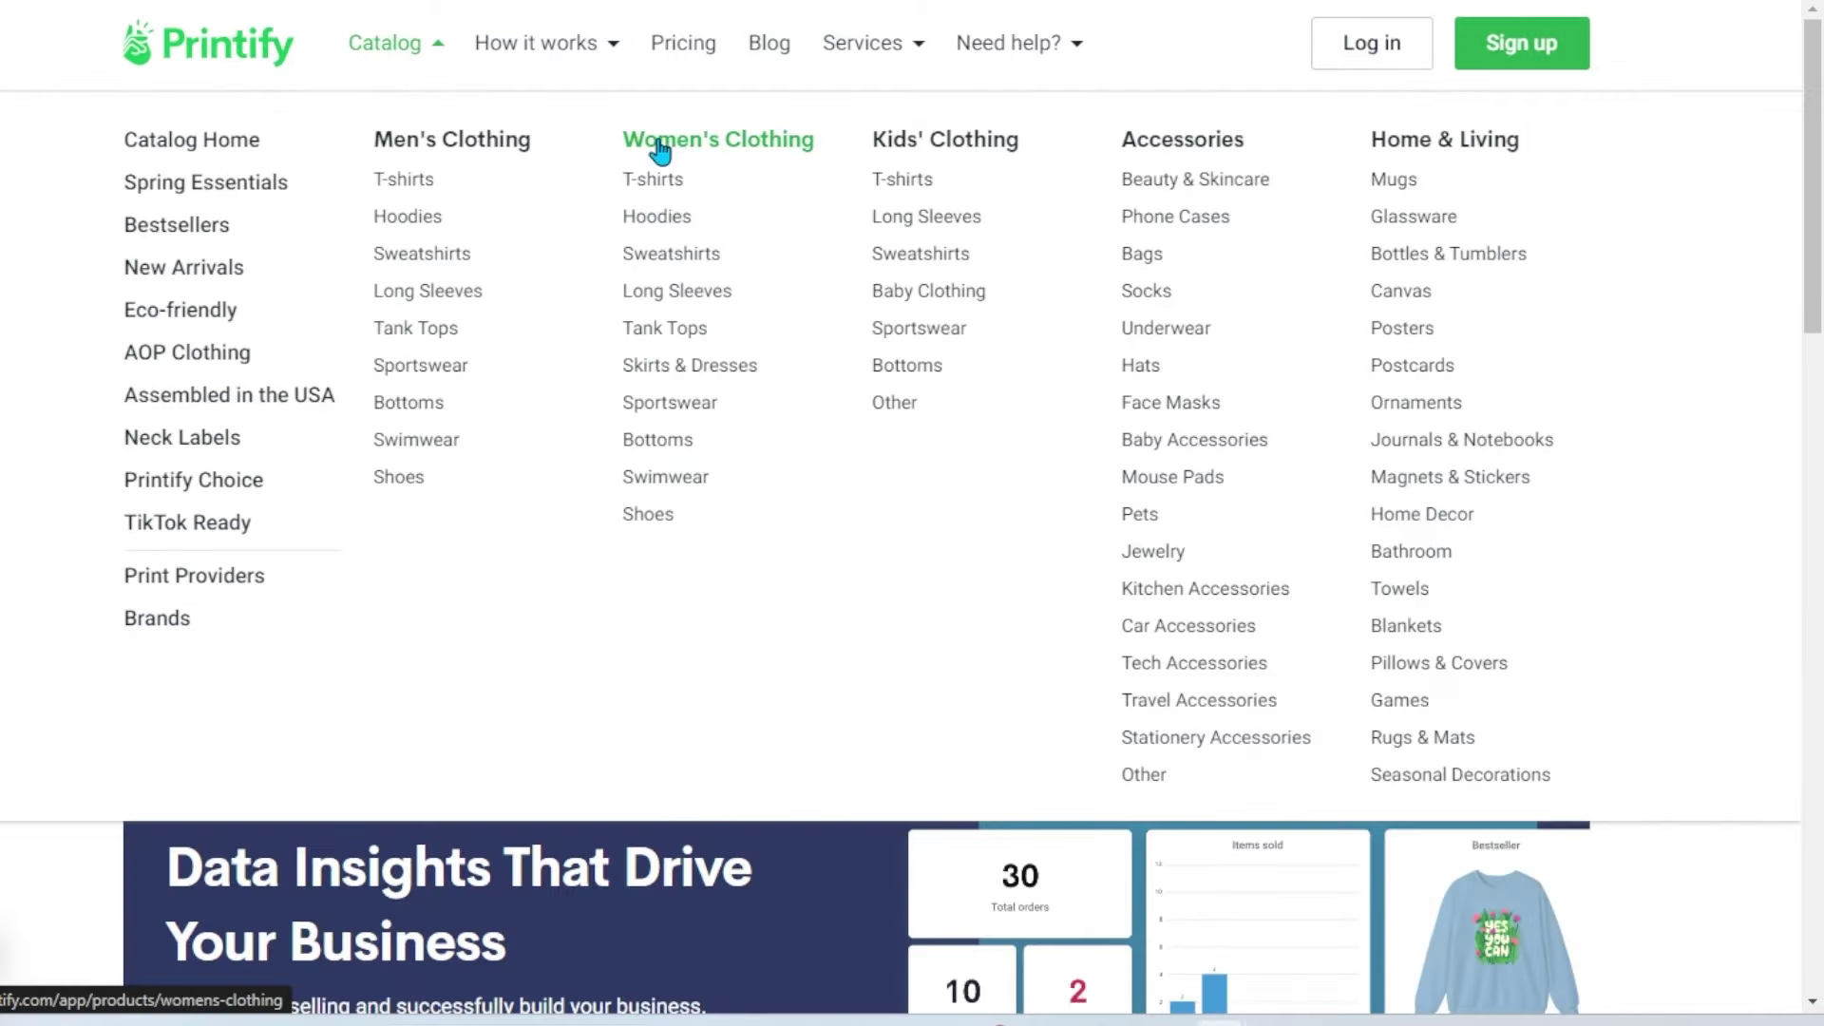
left_click(672, 371)
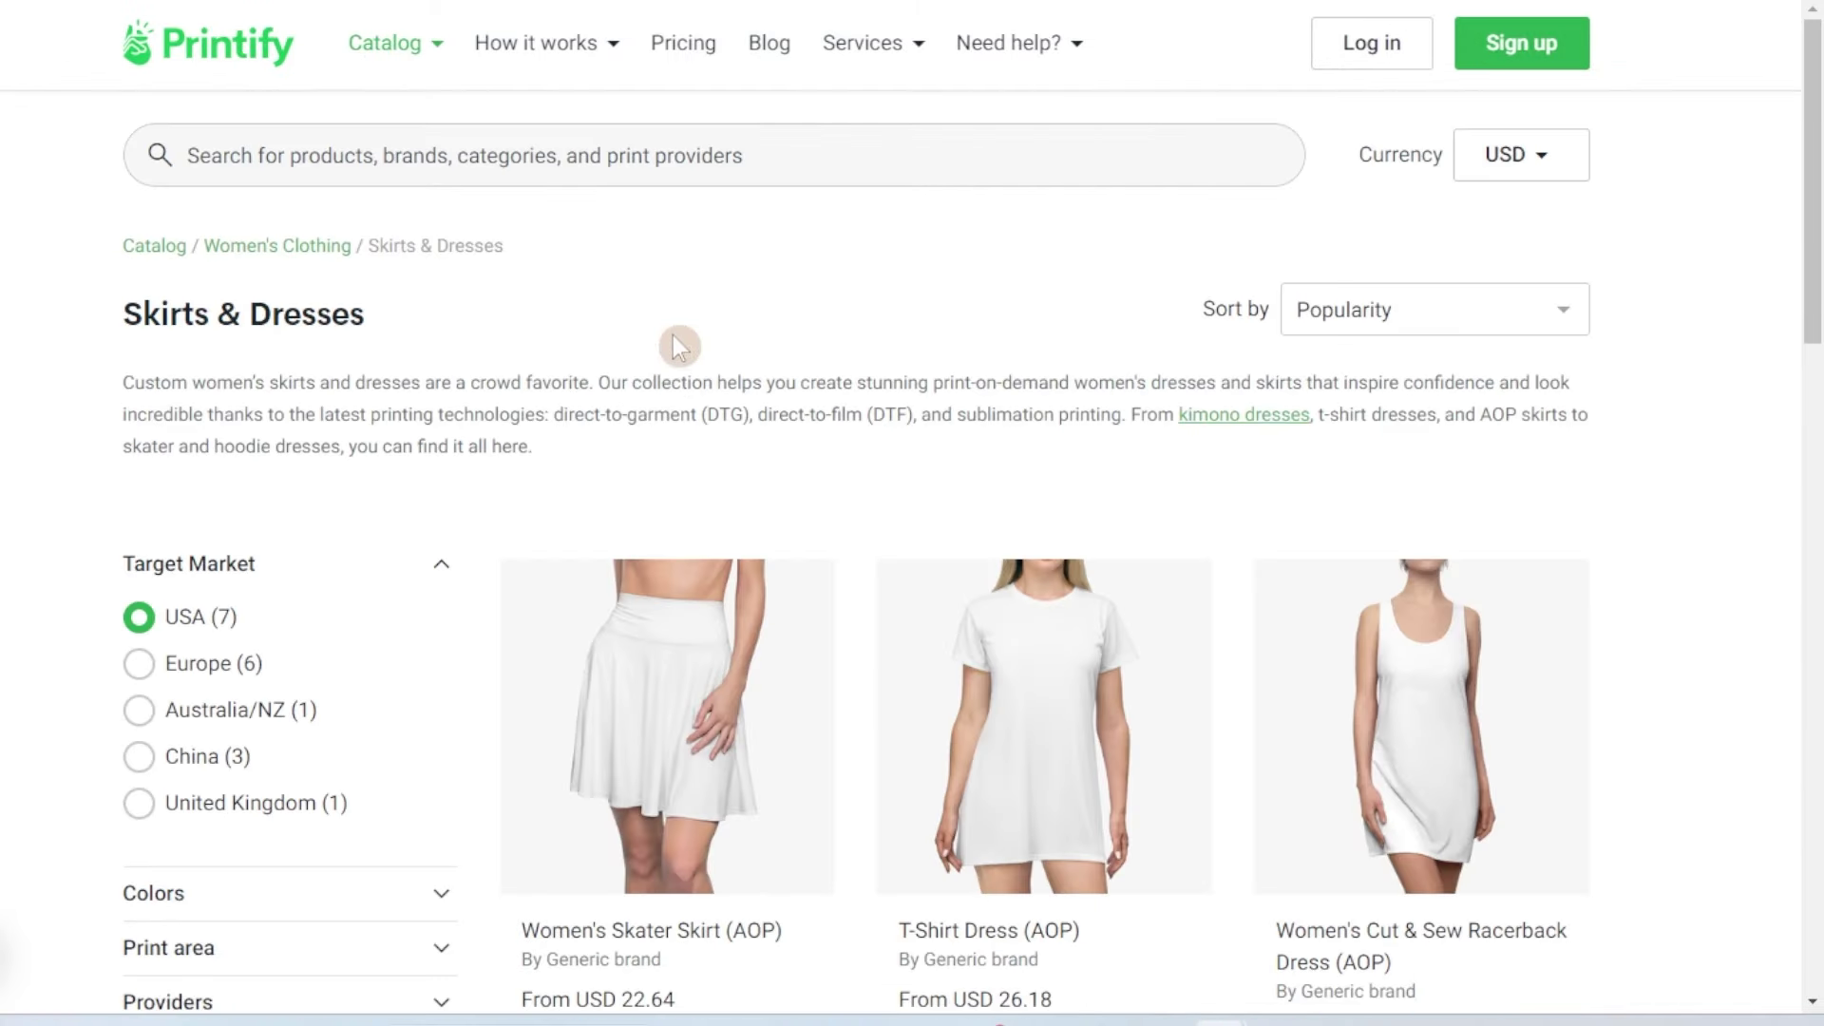
scroll(734, 486, "down", 1)
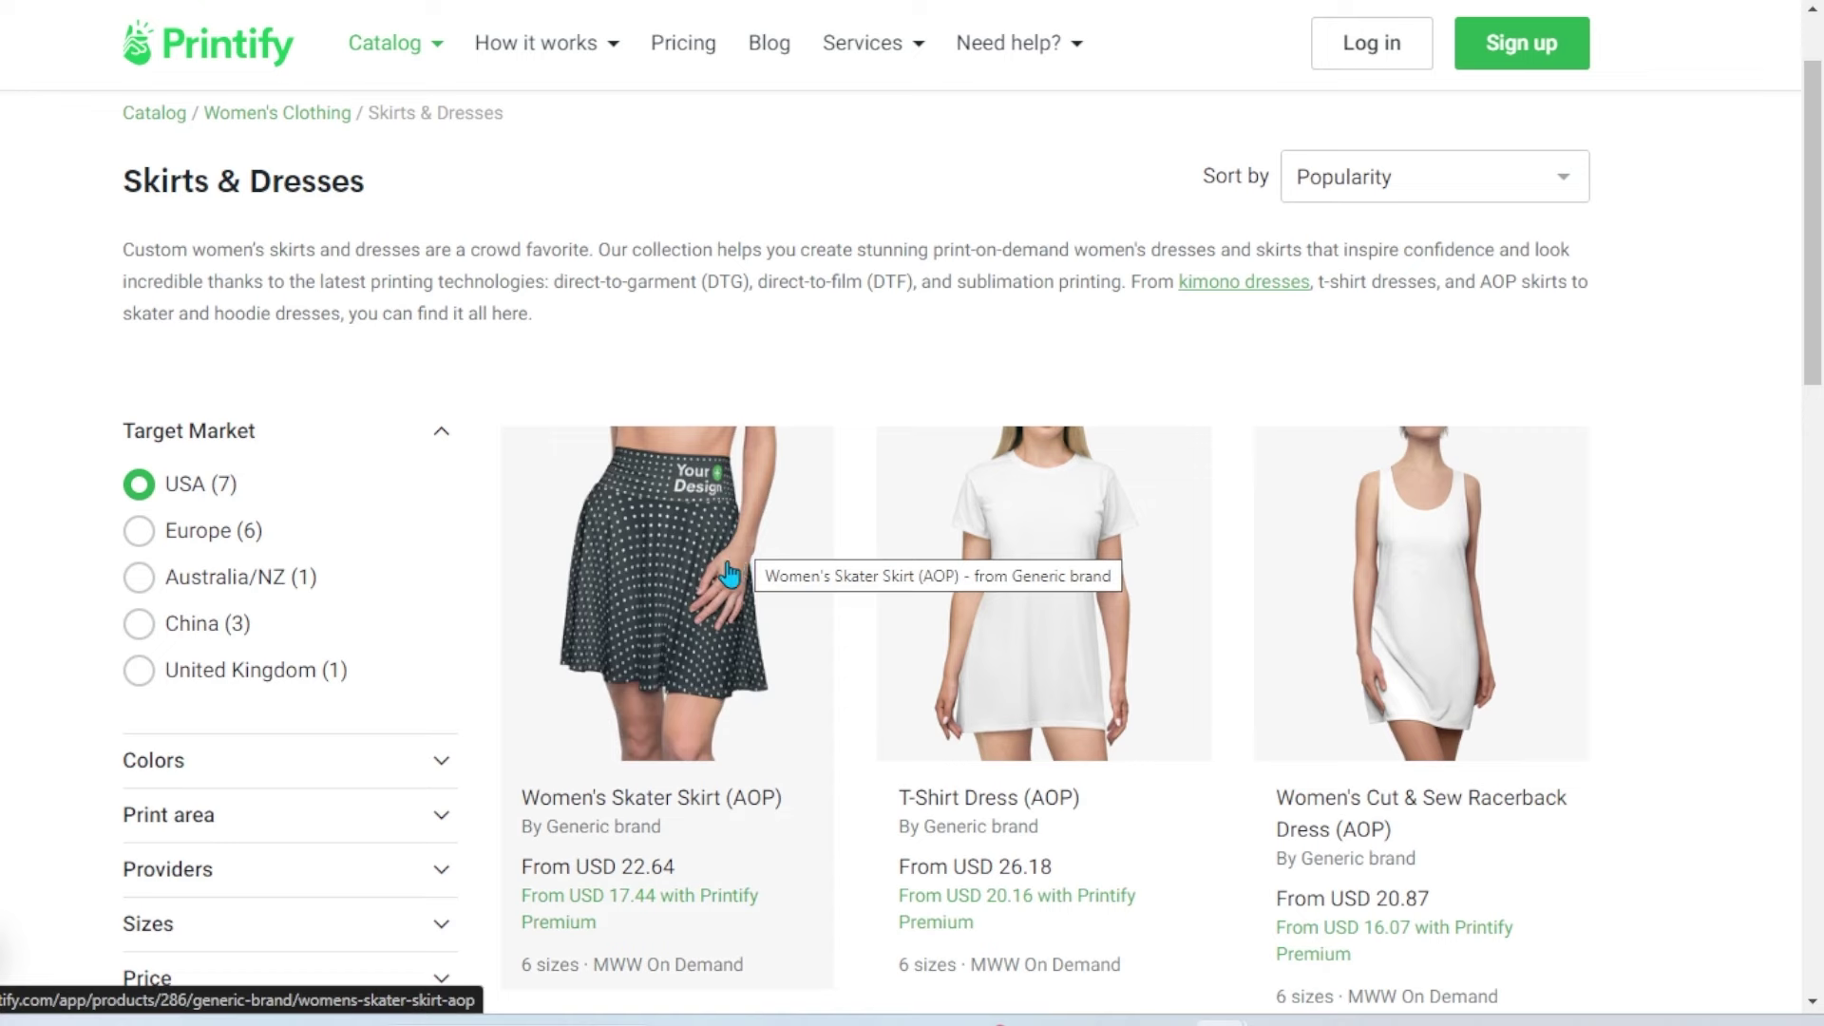
scroll(1076, 539, "down", 7)
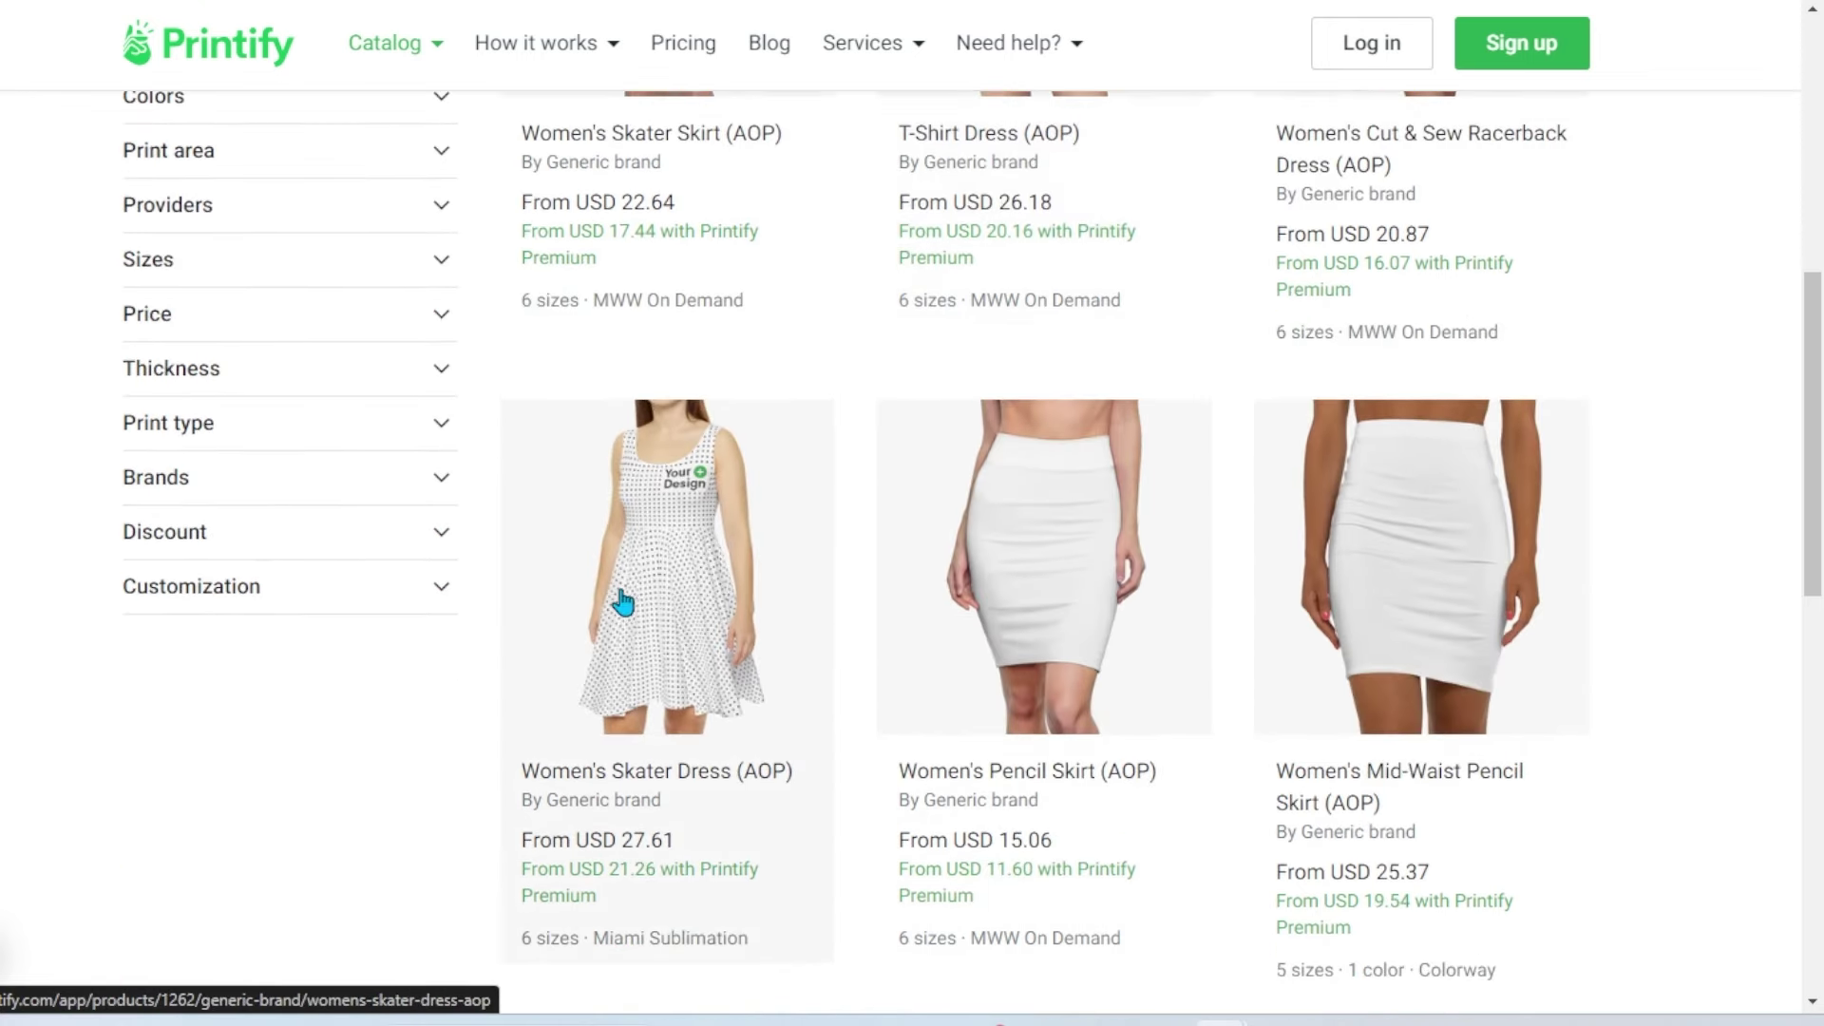
left_click(629, 596)
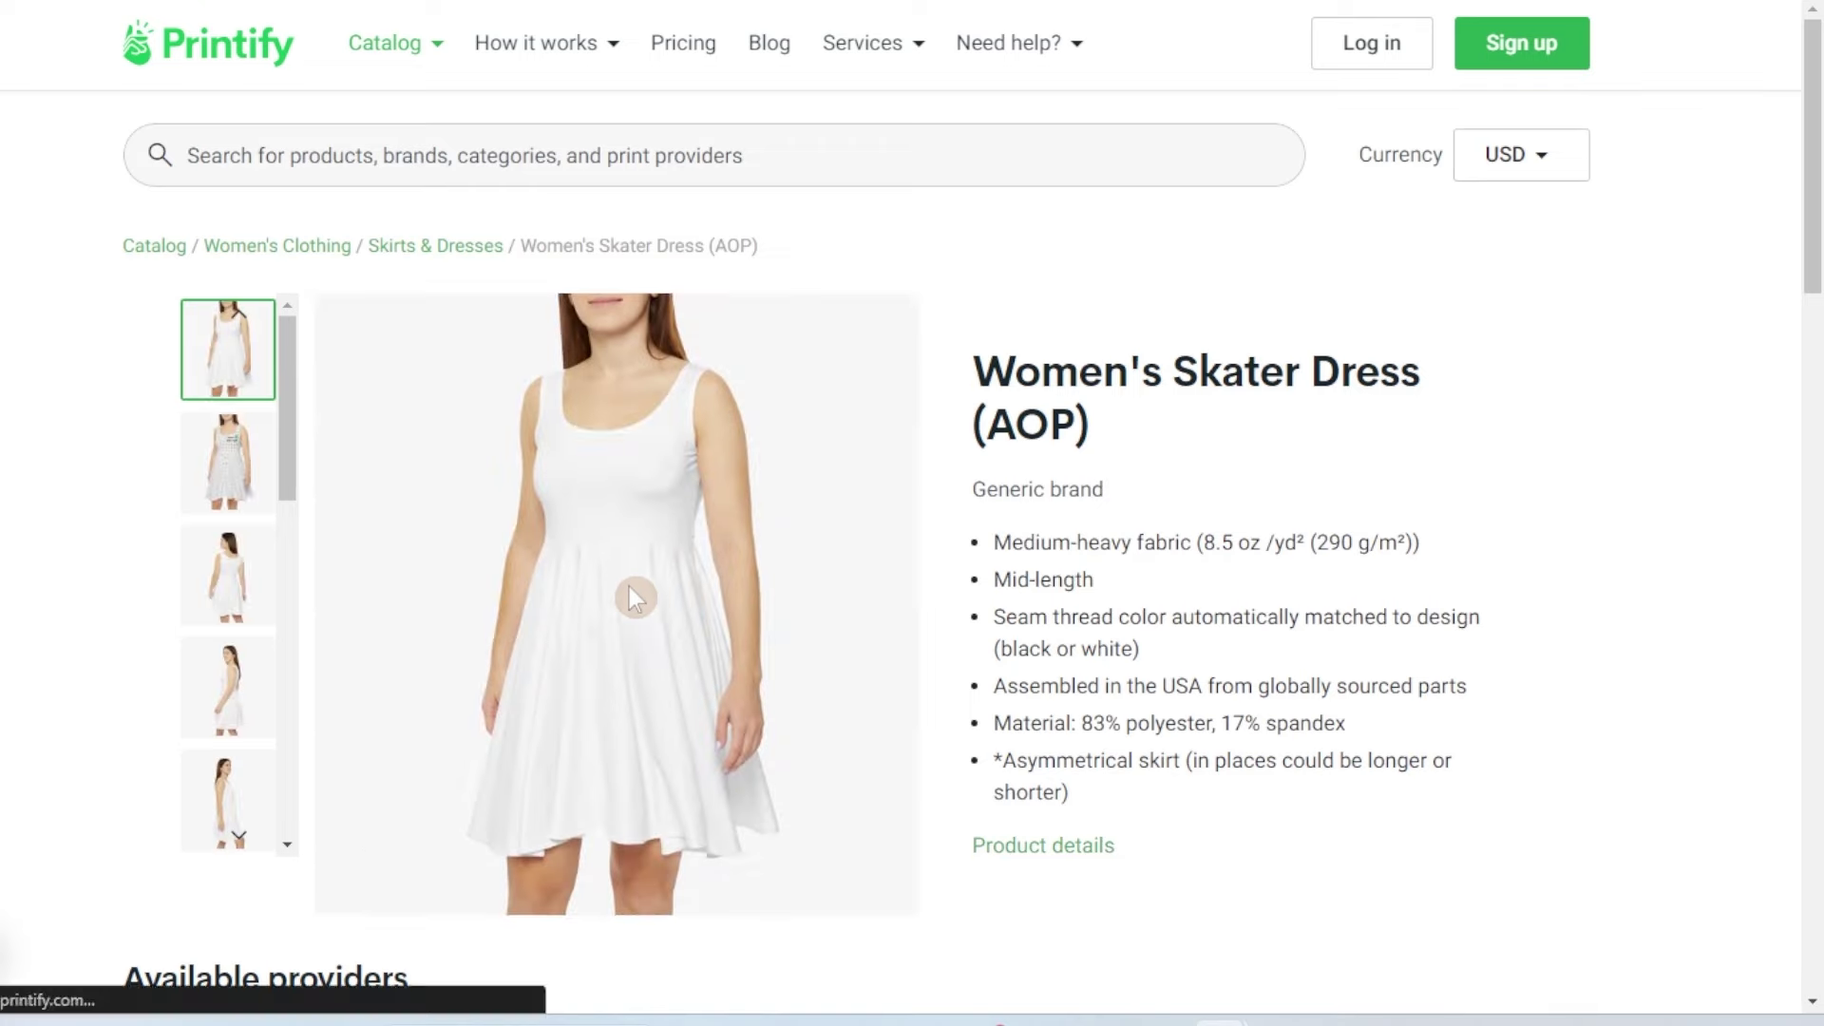
scroll(1374, 451, "down", 3)
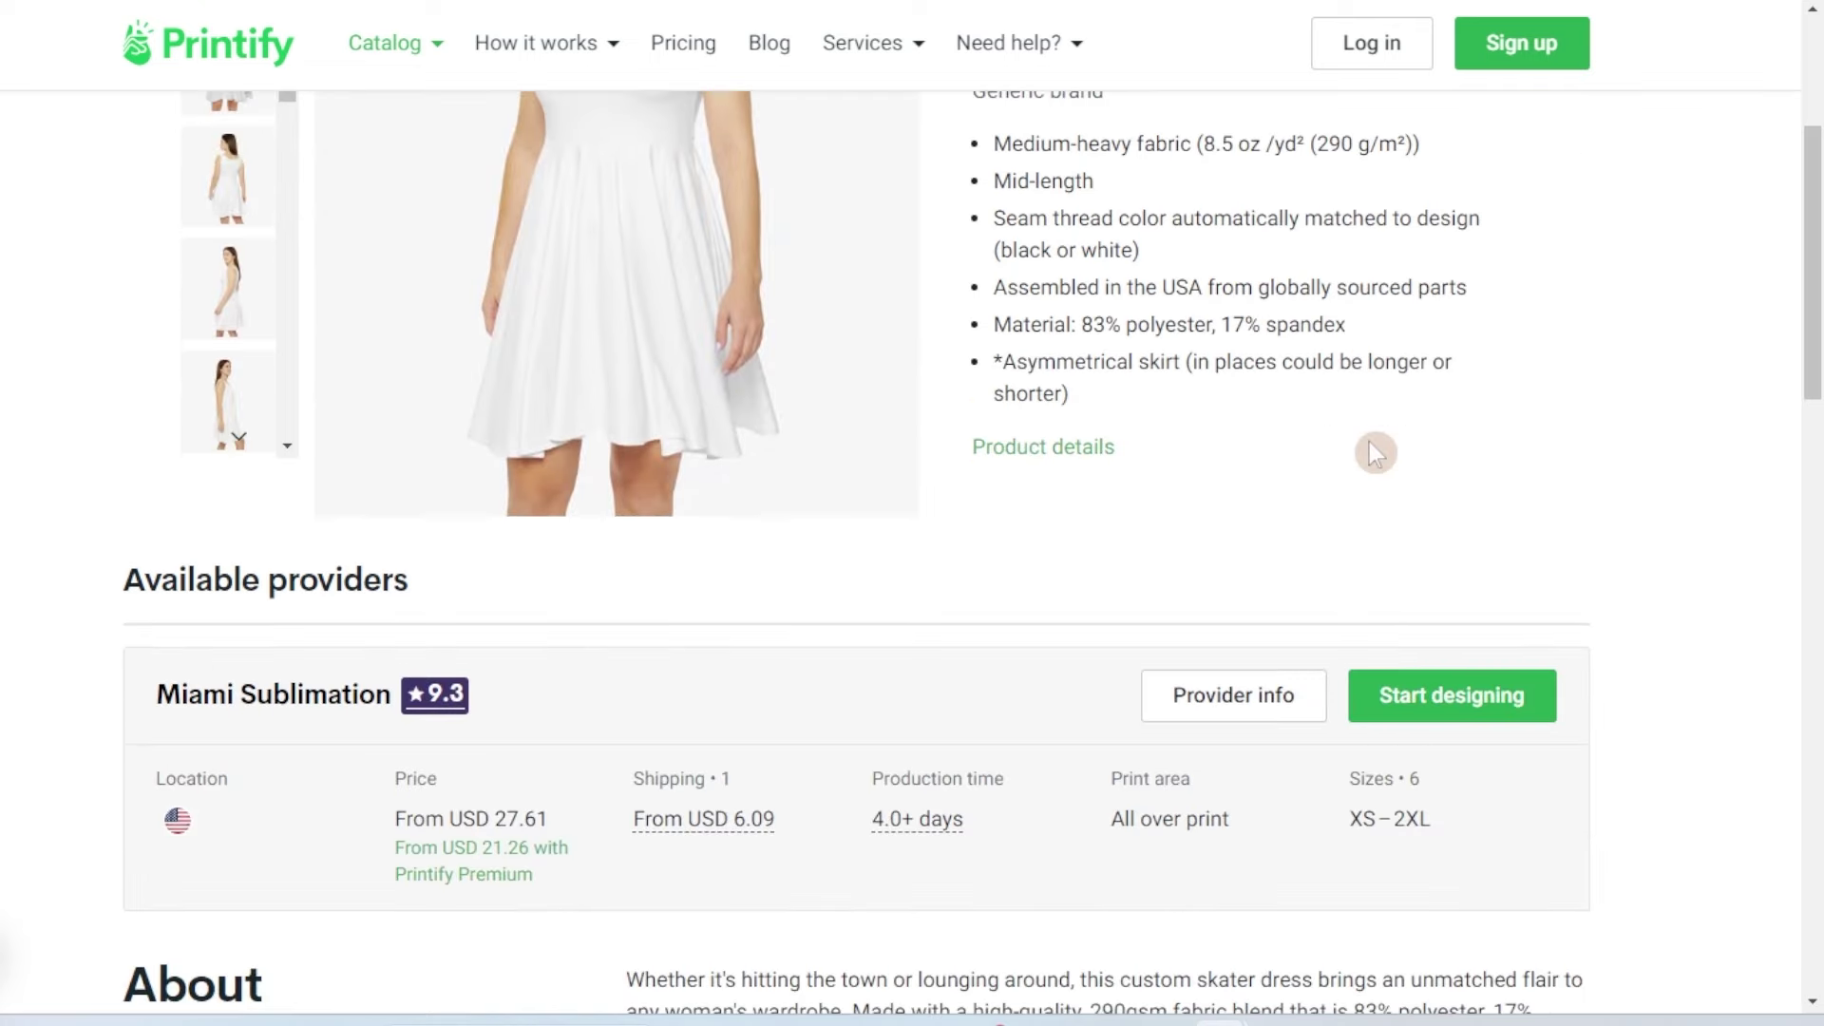
left_click(1520, 708)
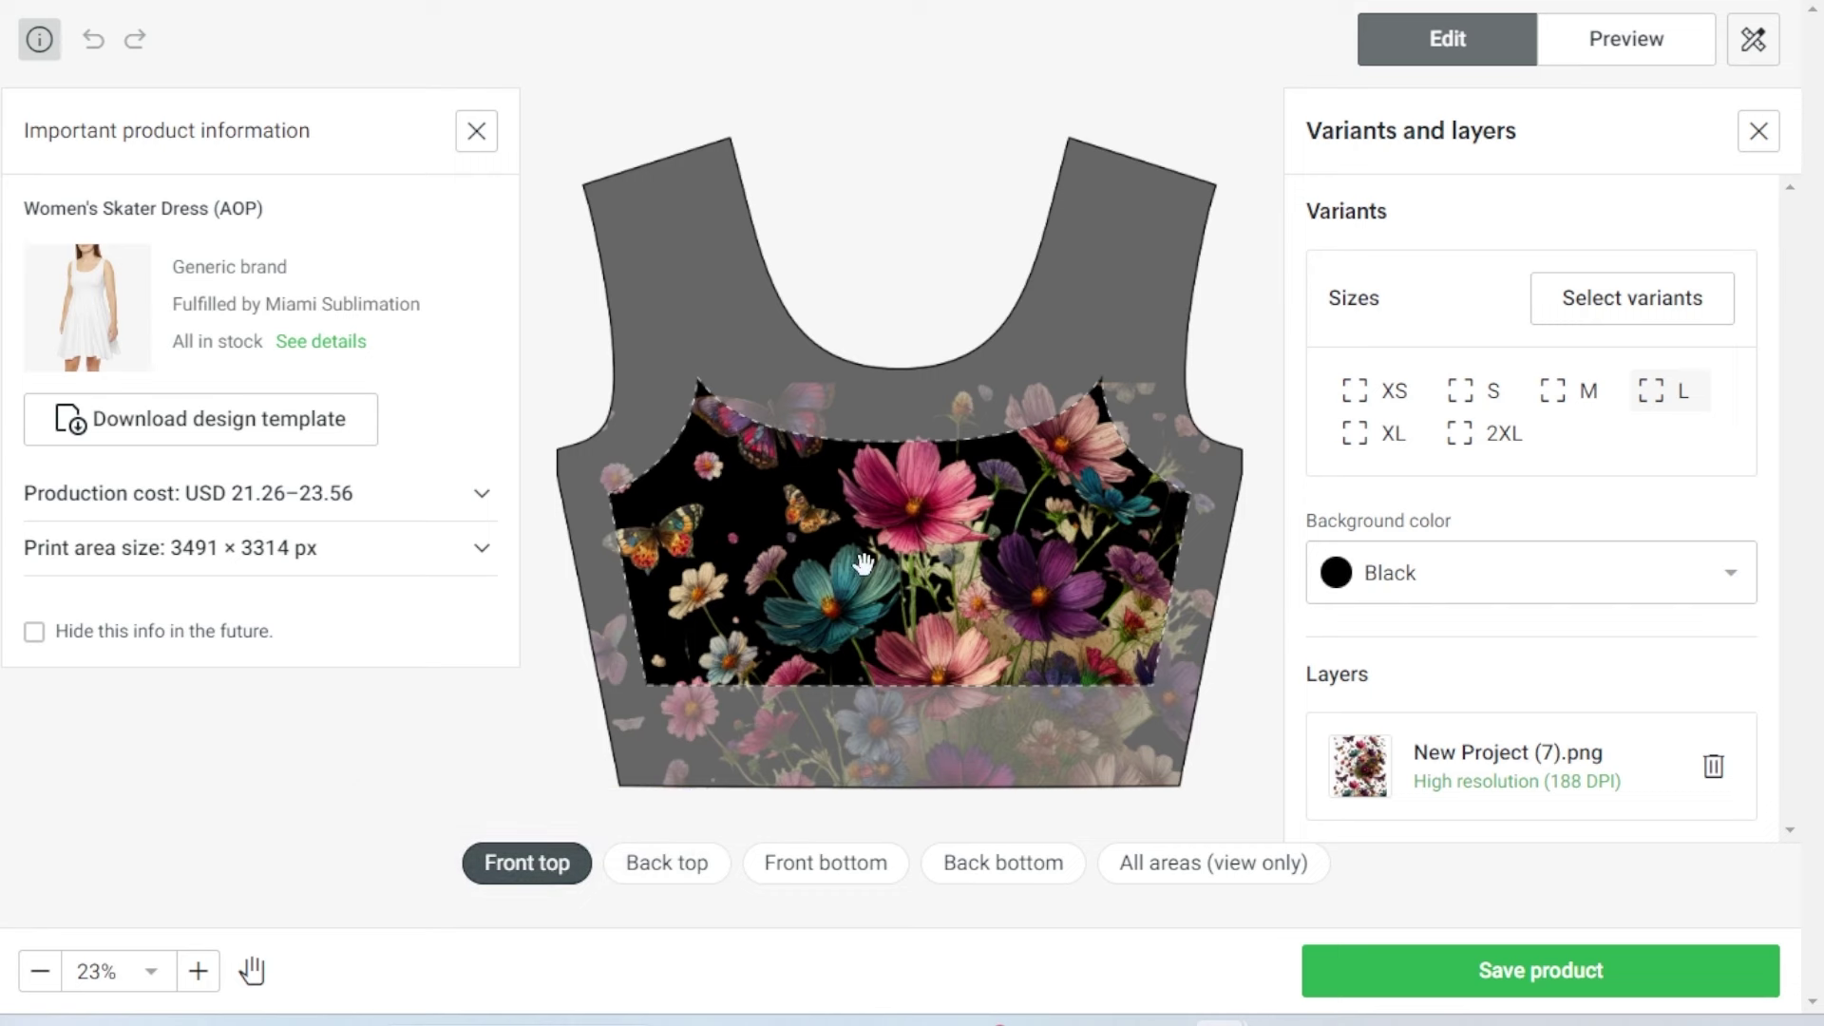
- Nudge the floral print slightly up on the front and back top panels, then select the front-skirt layer
left_click(862, 562)
left_click_drag(944, 542, 943, 547)
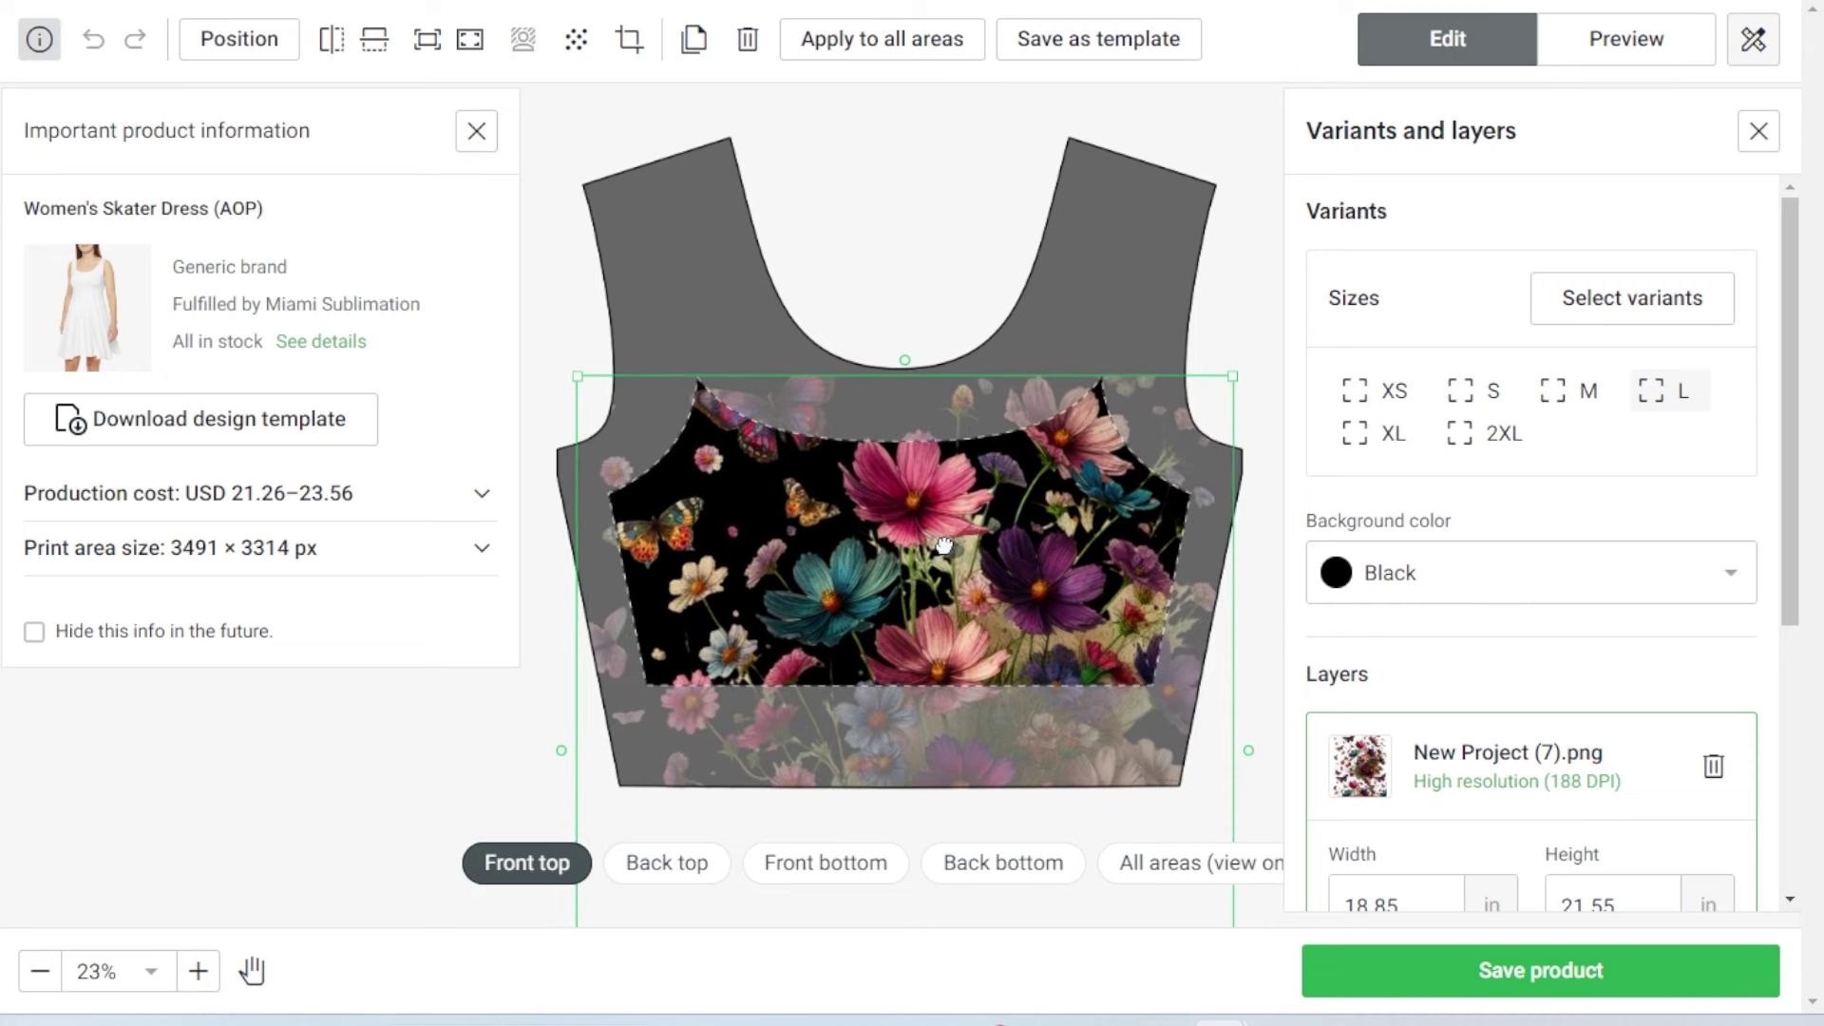
left_click(667, 862)
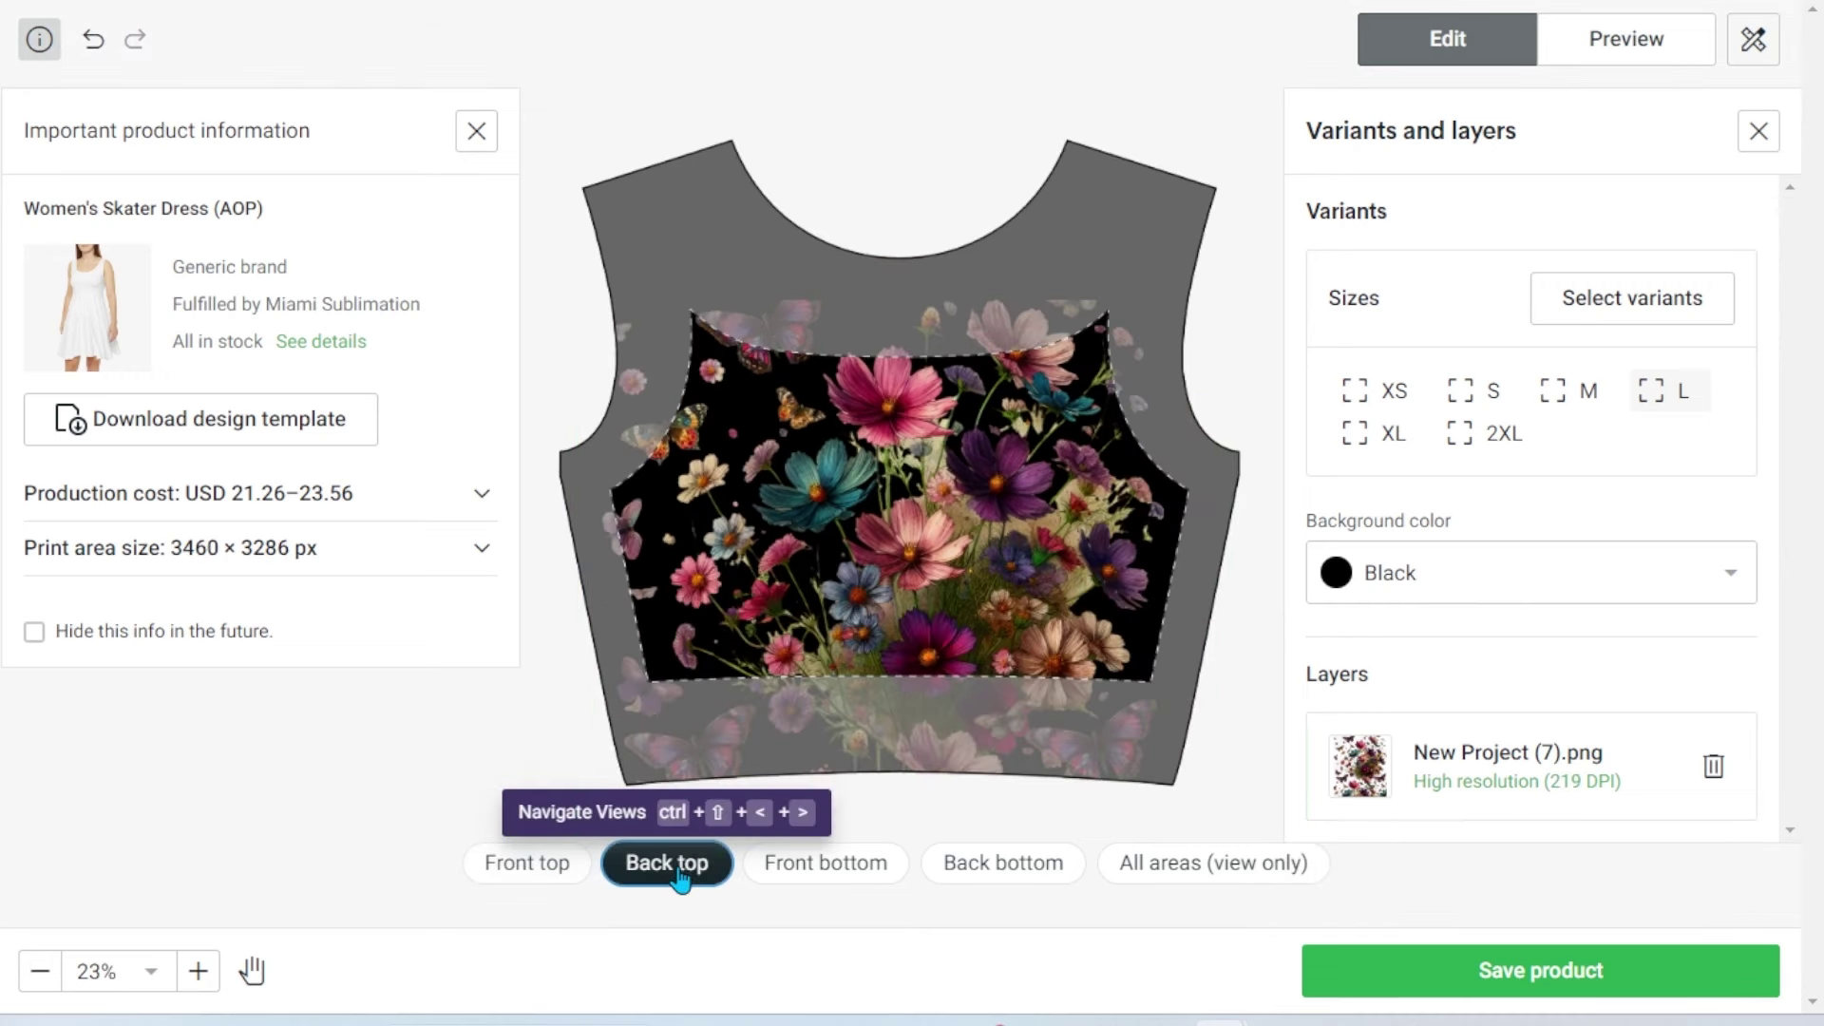
left_click_drag(942, 483, 943, 475)
left_click(818, 865)
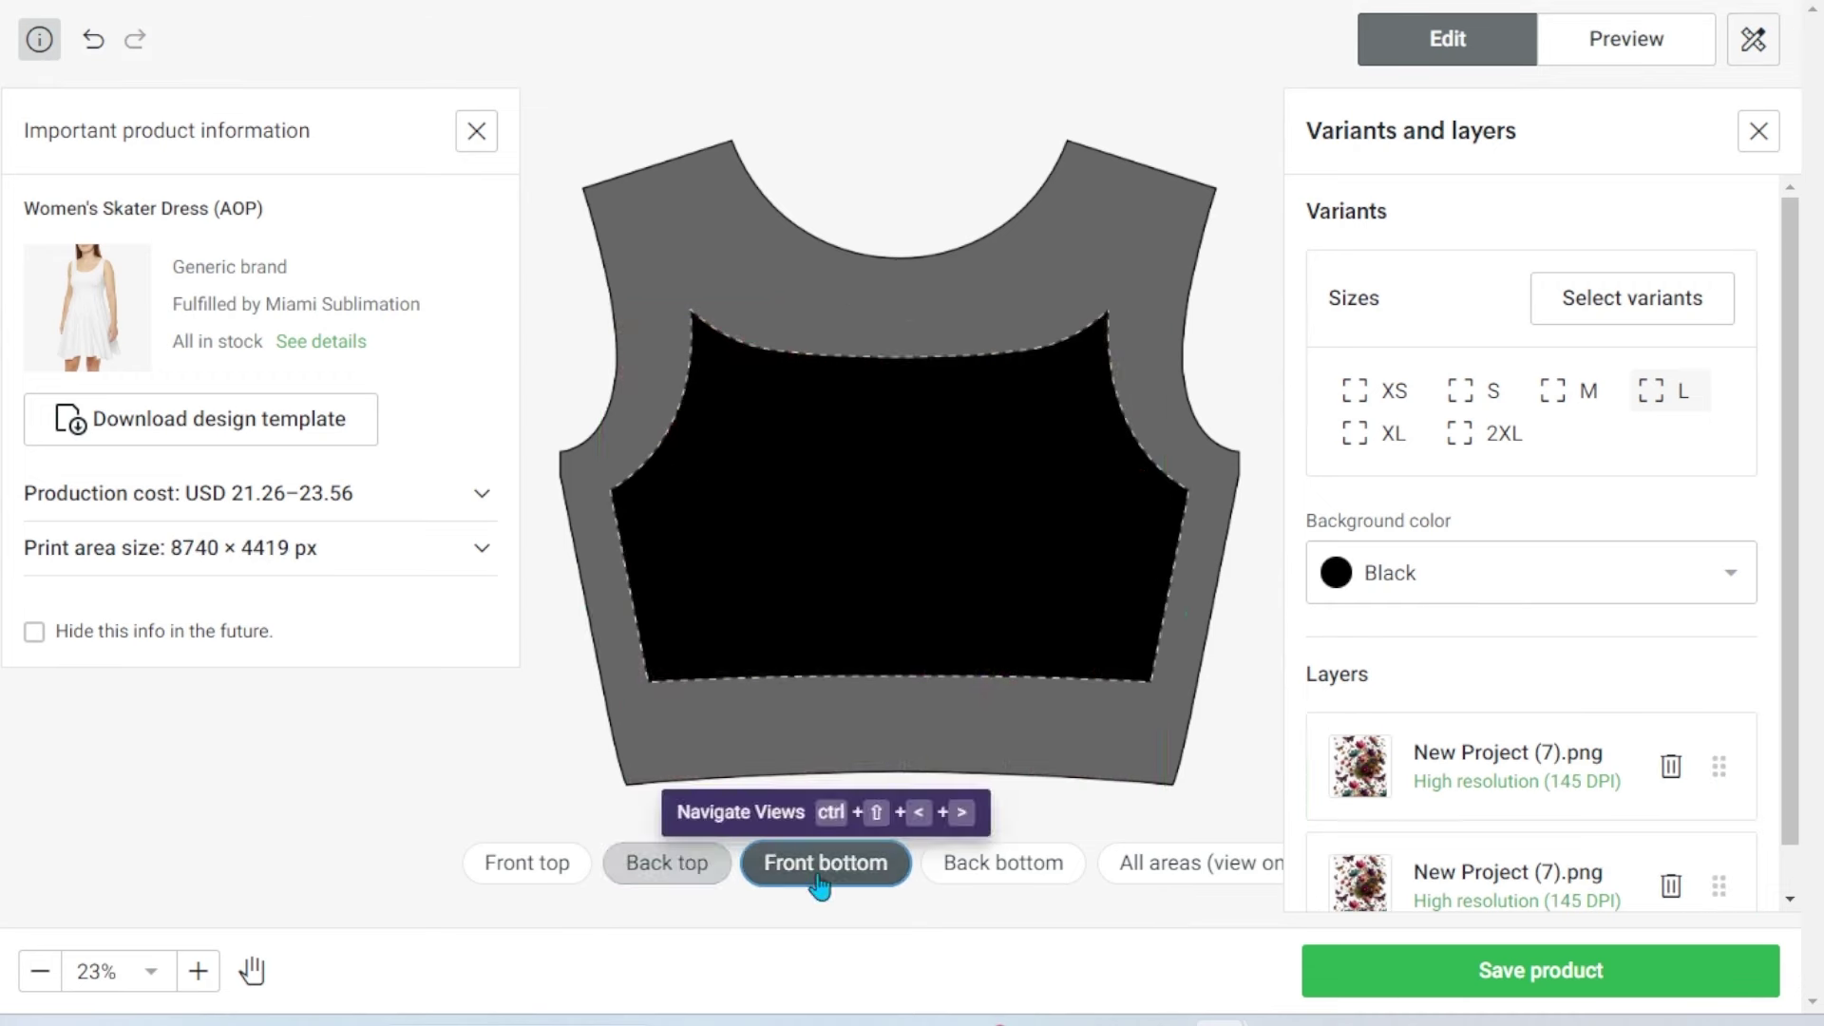
left_click(757, 459)
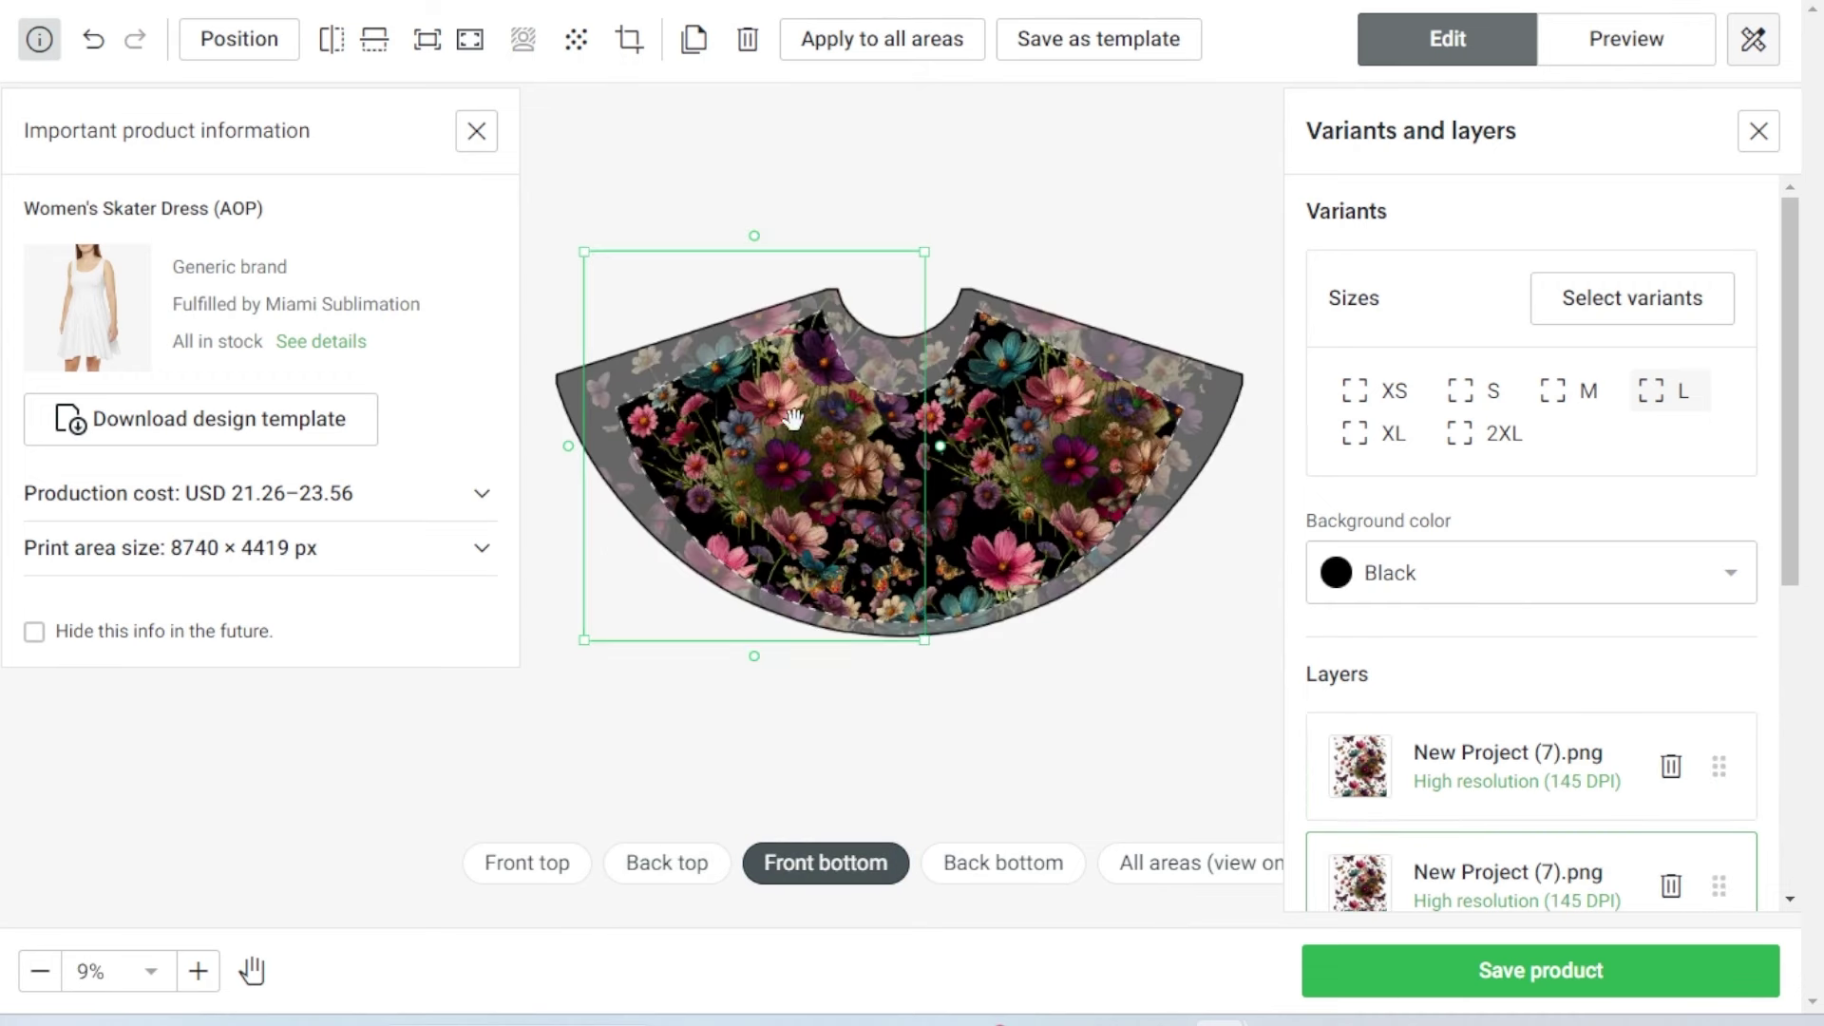
- Turn on Create pattern for the right floral layer on the front skirt
left_click(870, 457)
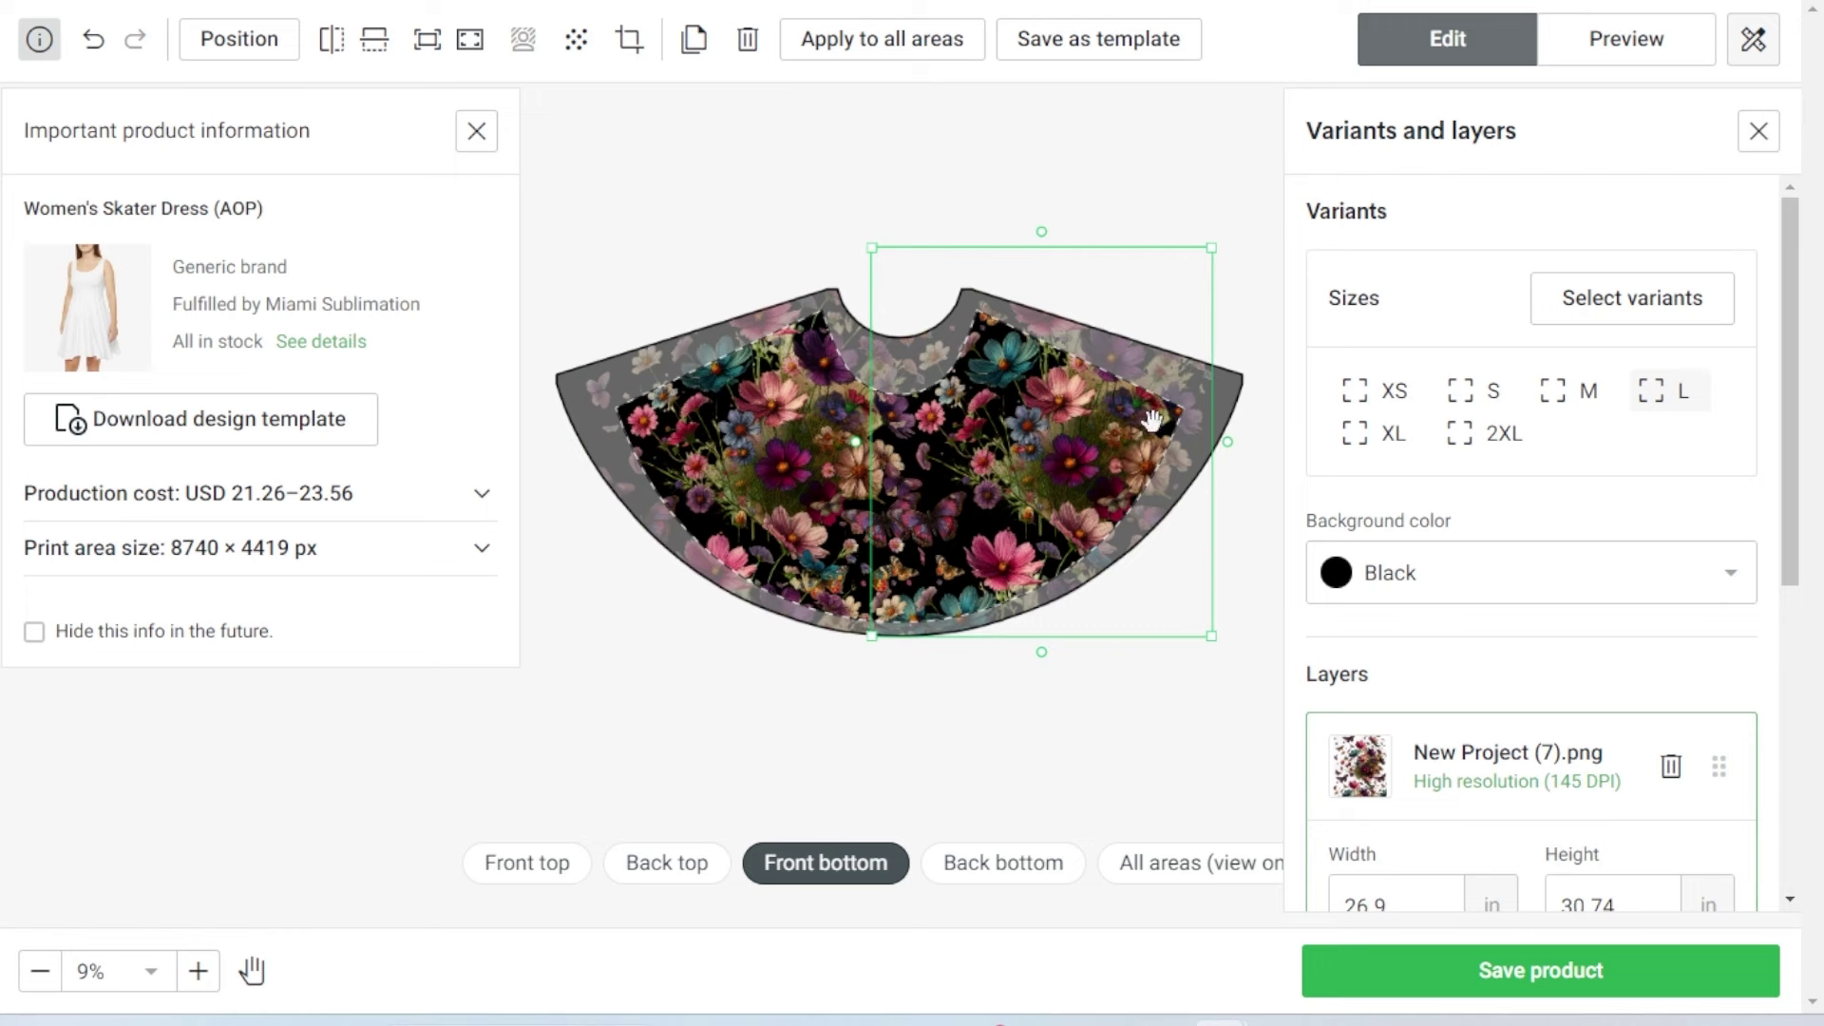
scroll(1152, 418, "up", 1)
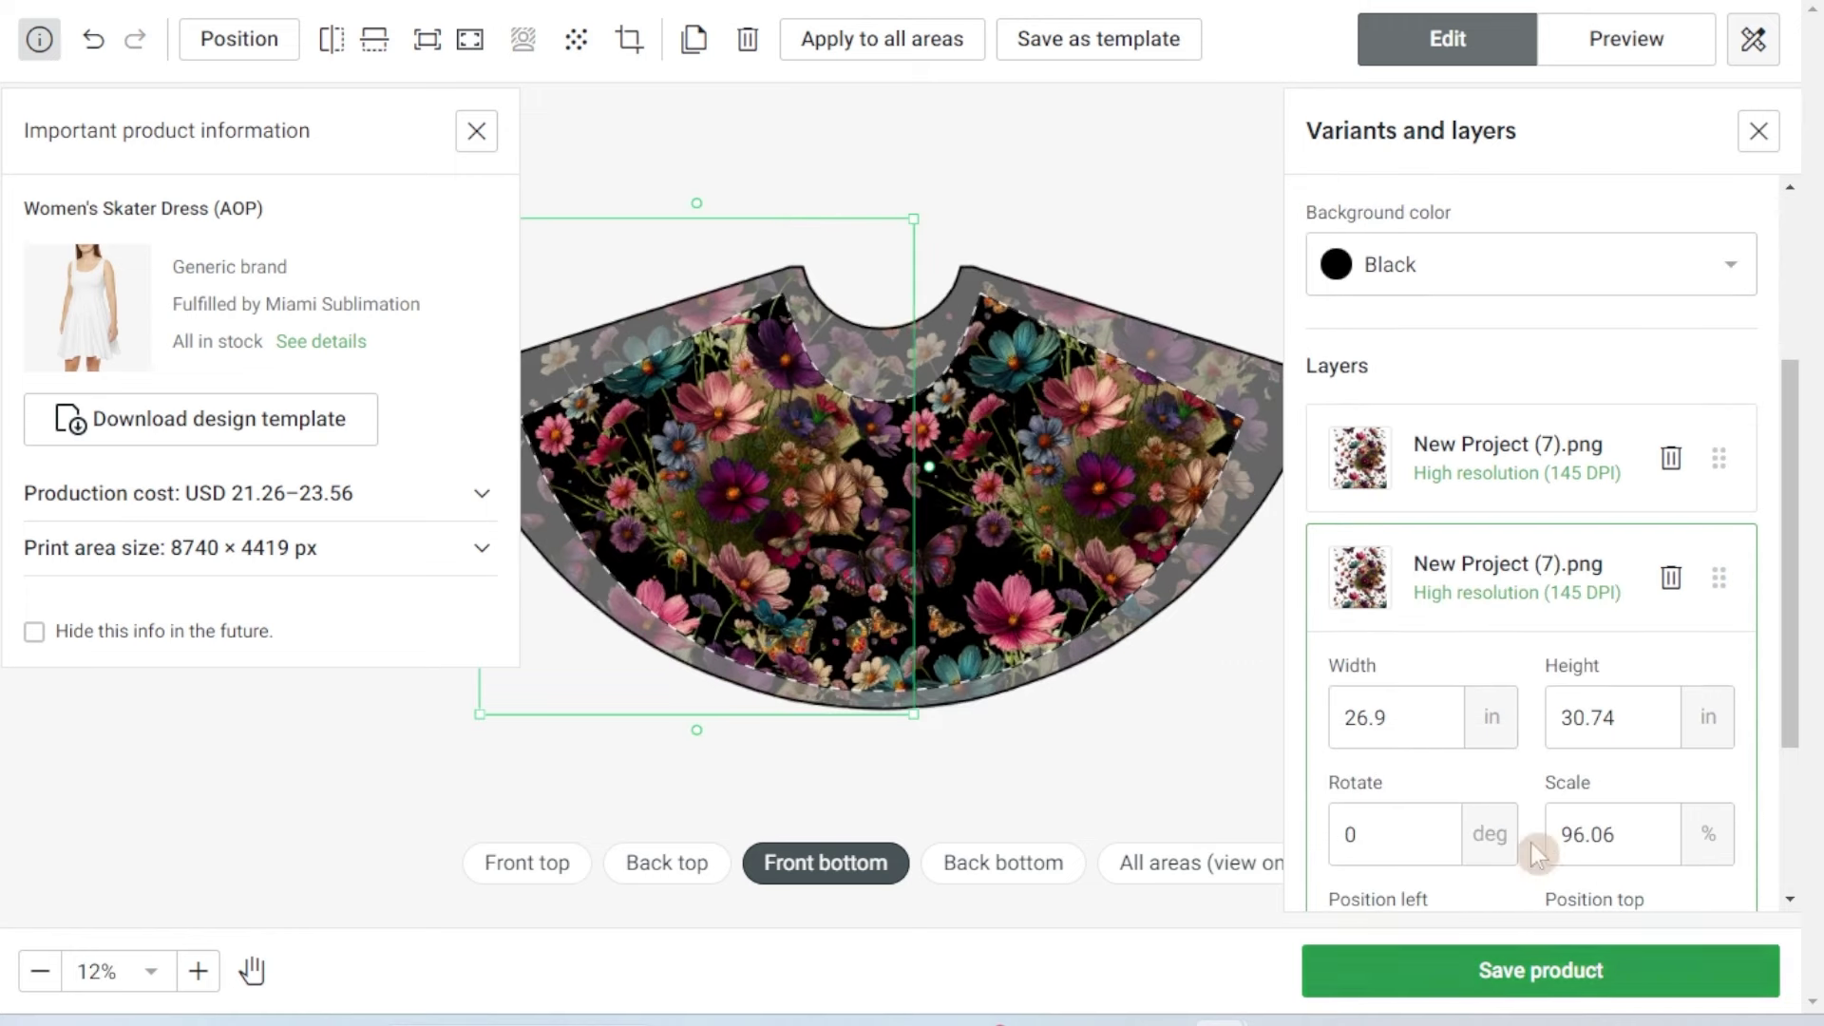
scroll(1529, 760, "down", 3)
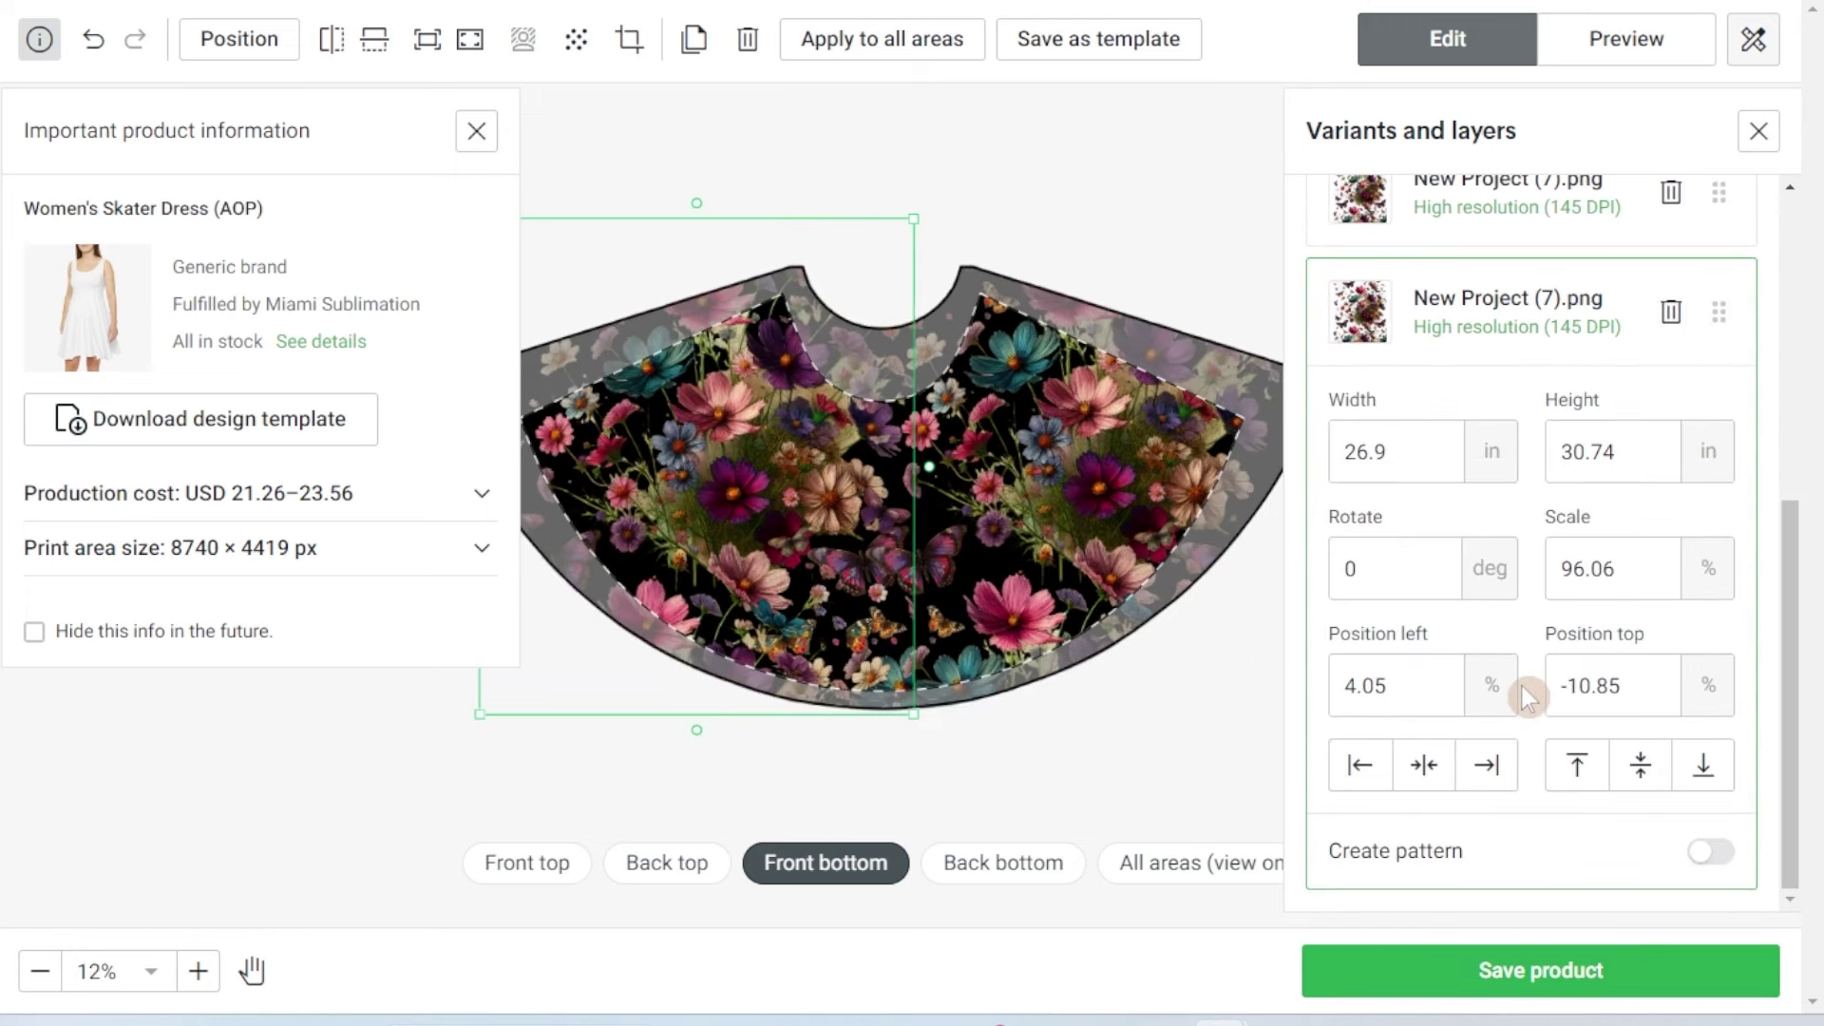
left_click(1707, 854)
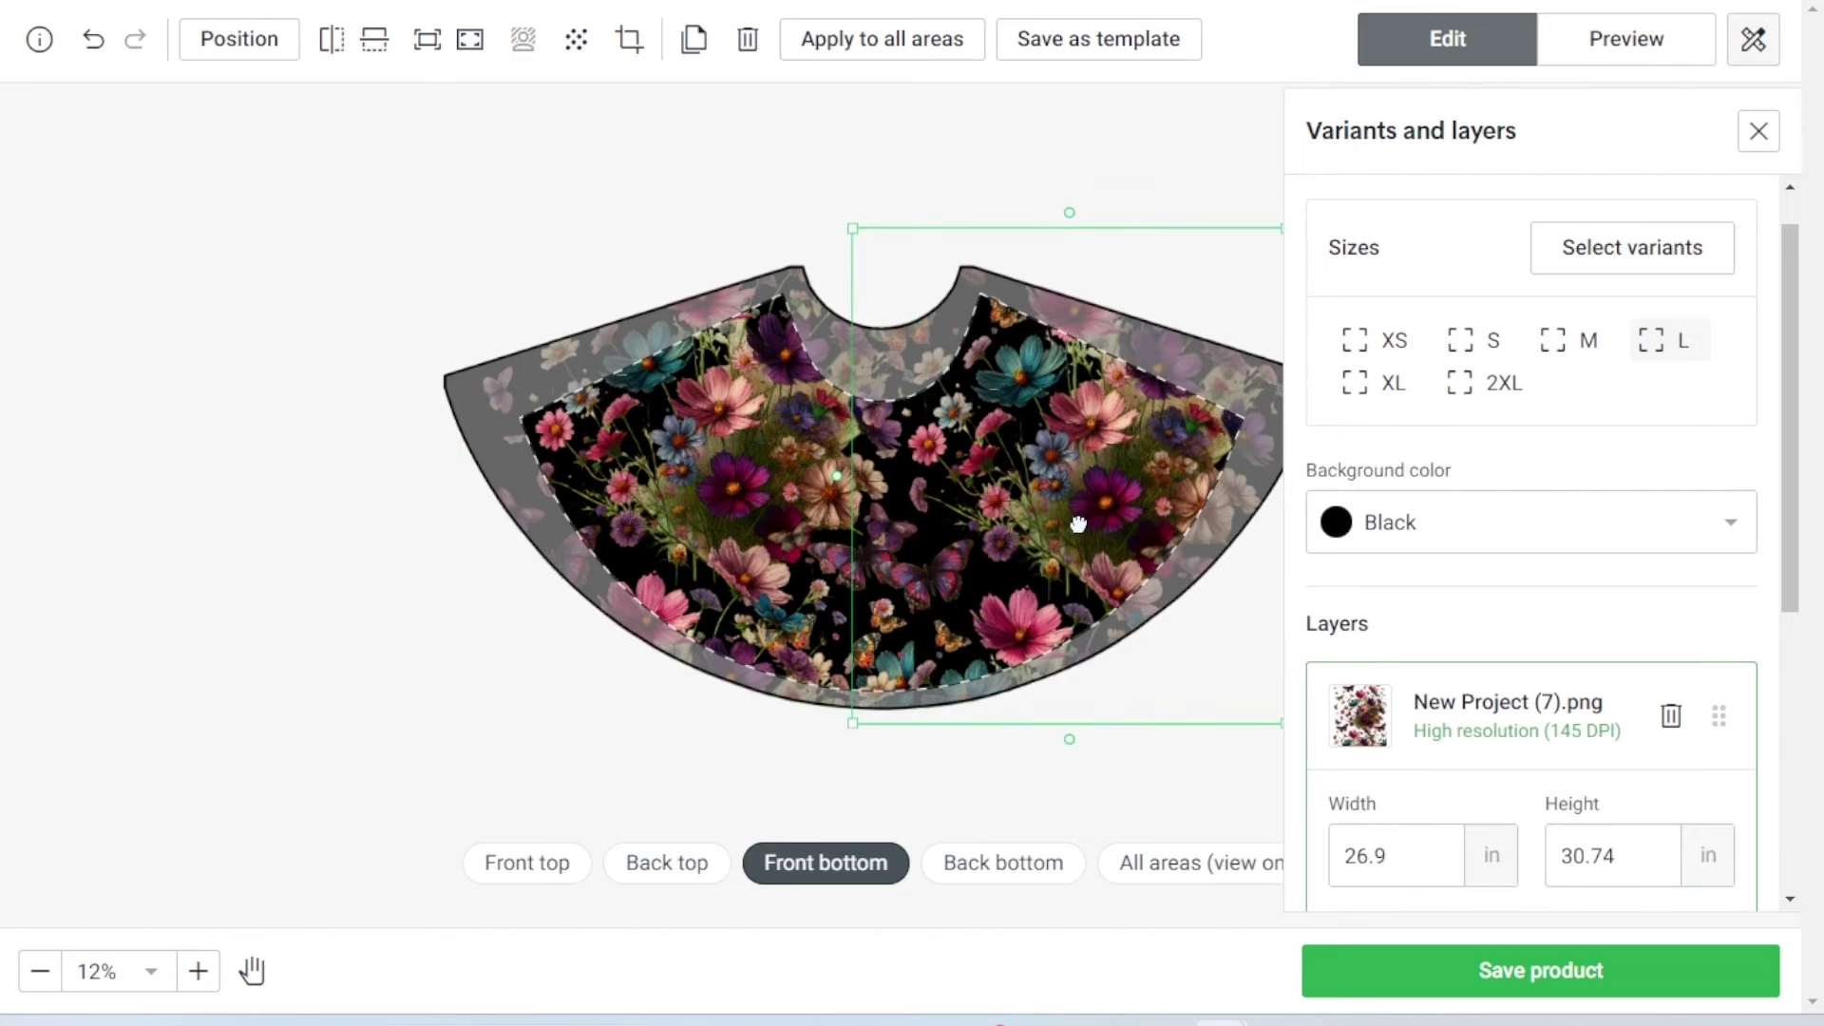
- Check the back skirt's floral layers, view all four dress pieces, and go to Preview
left_click(988, 879)
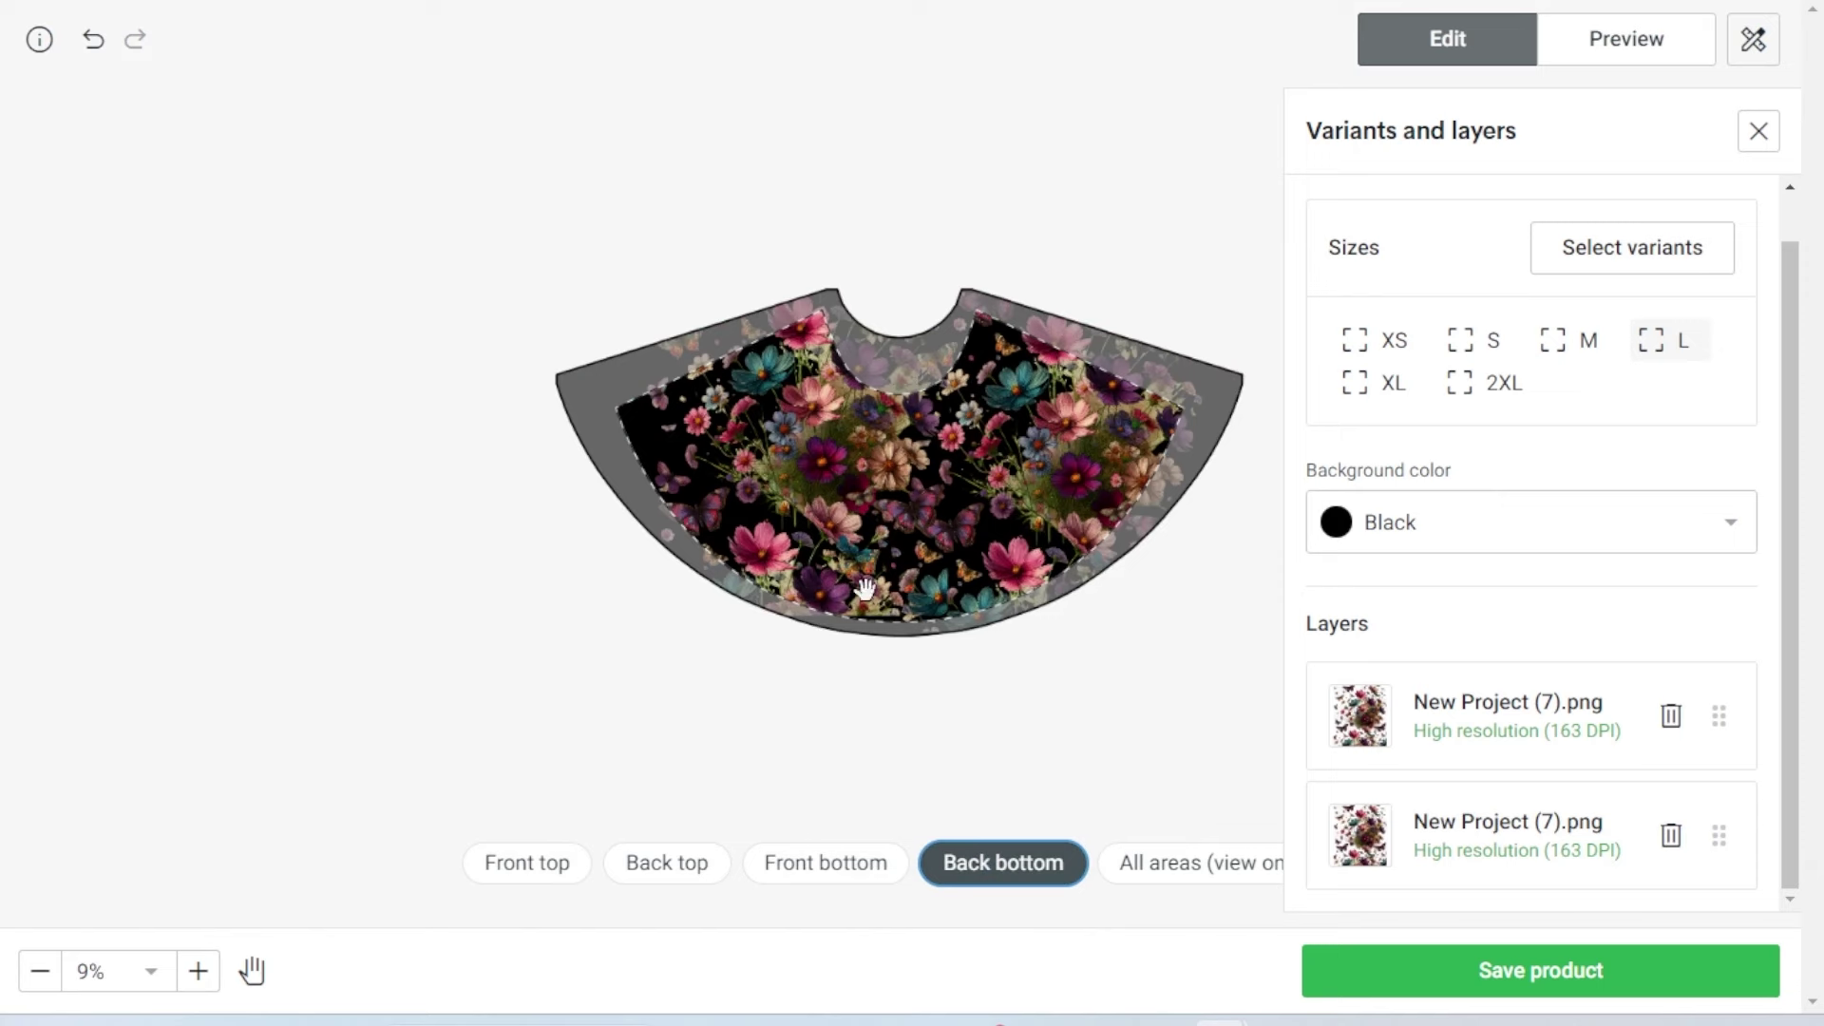
left_click(751, 449)
left_click(1069, 468)
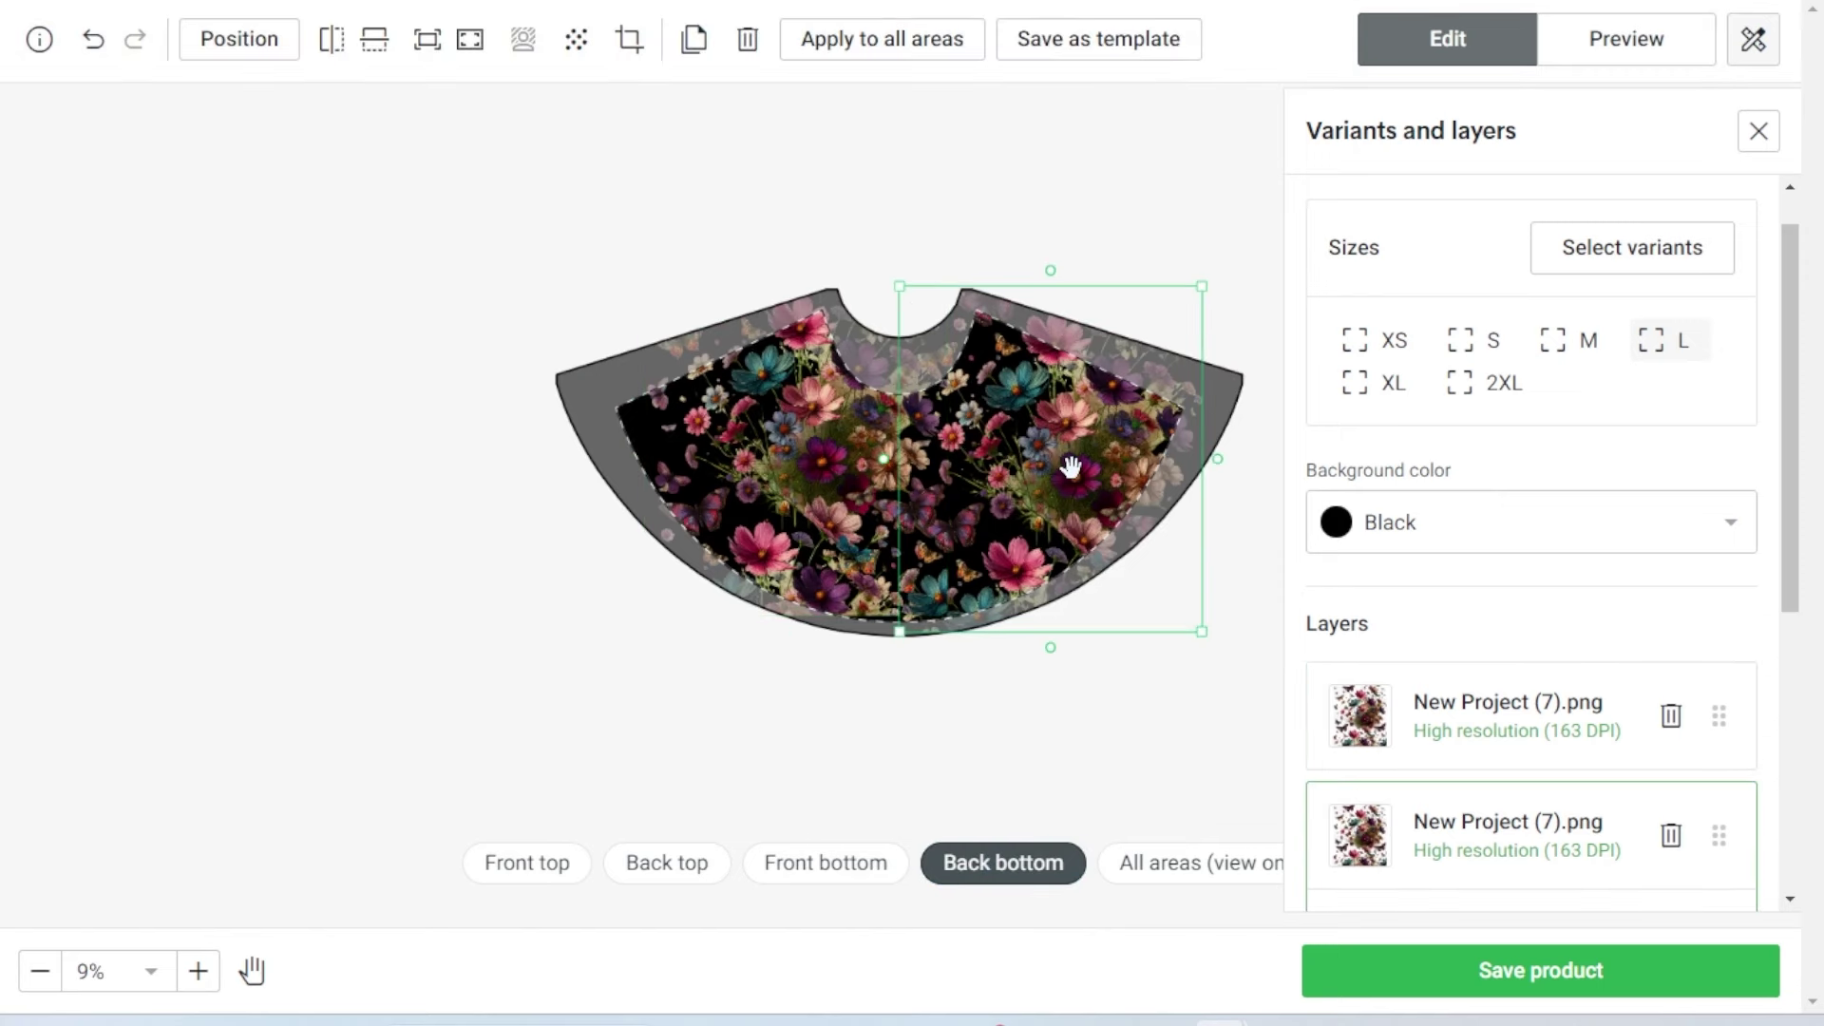
left_click(785, 447)
left_click(1178, 864)
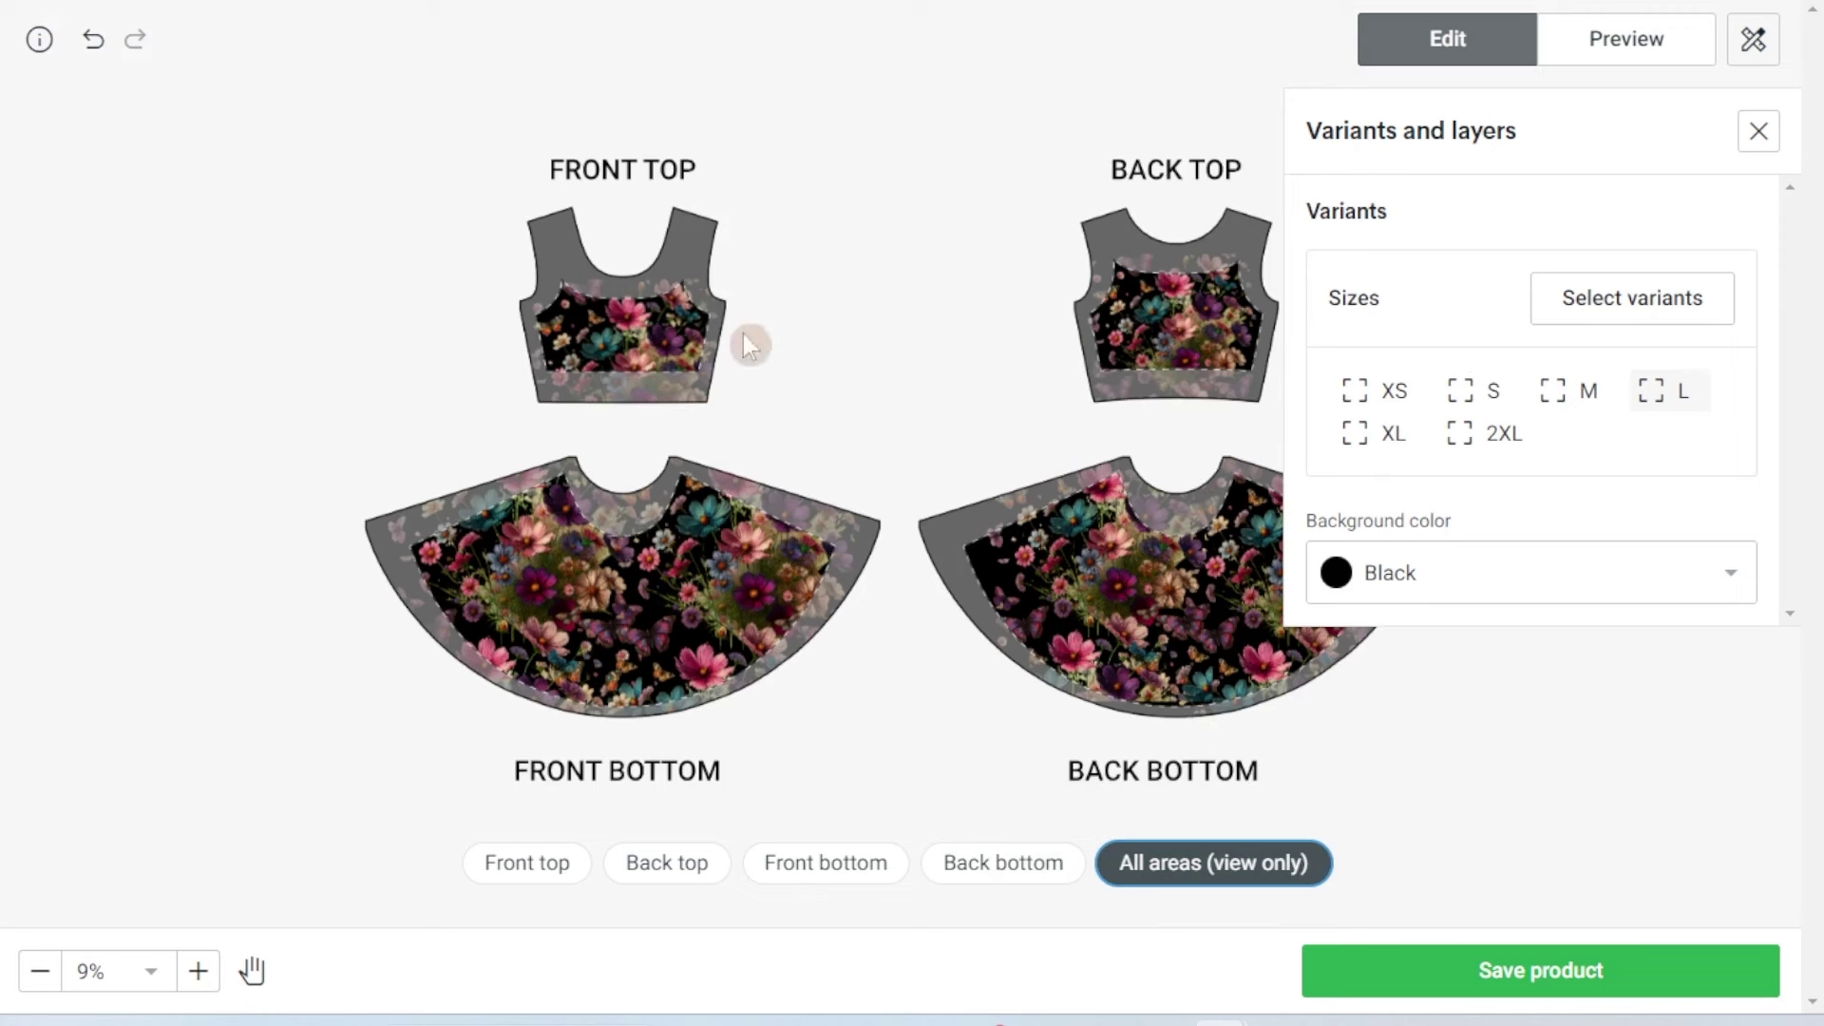
left_click(1594, 57)
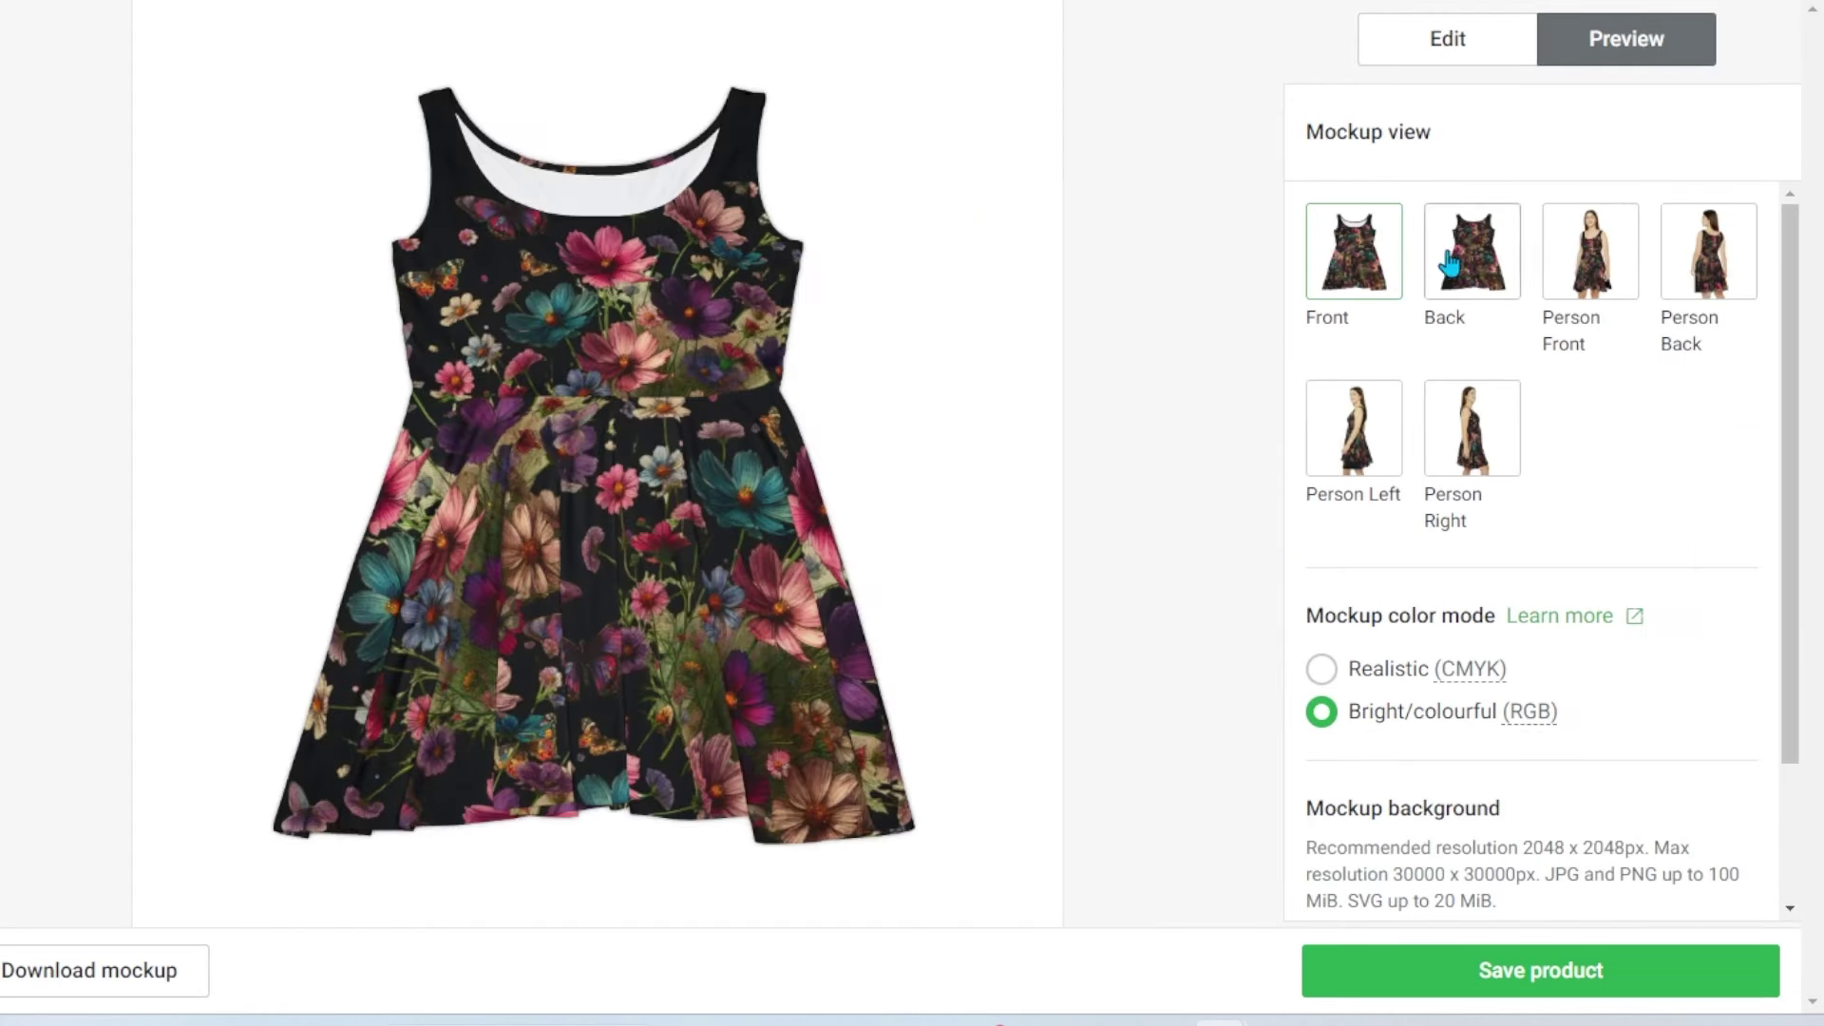
- View the dress mockup from the back, then worn by the model from the front
left_click(1480, 268)
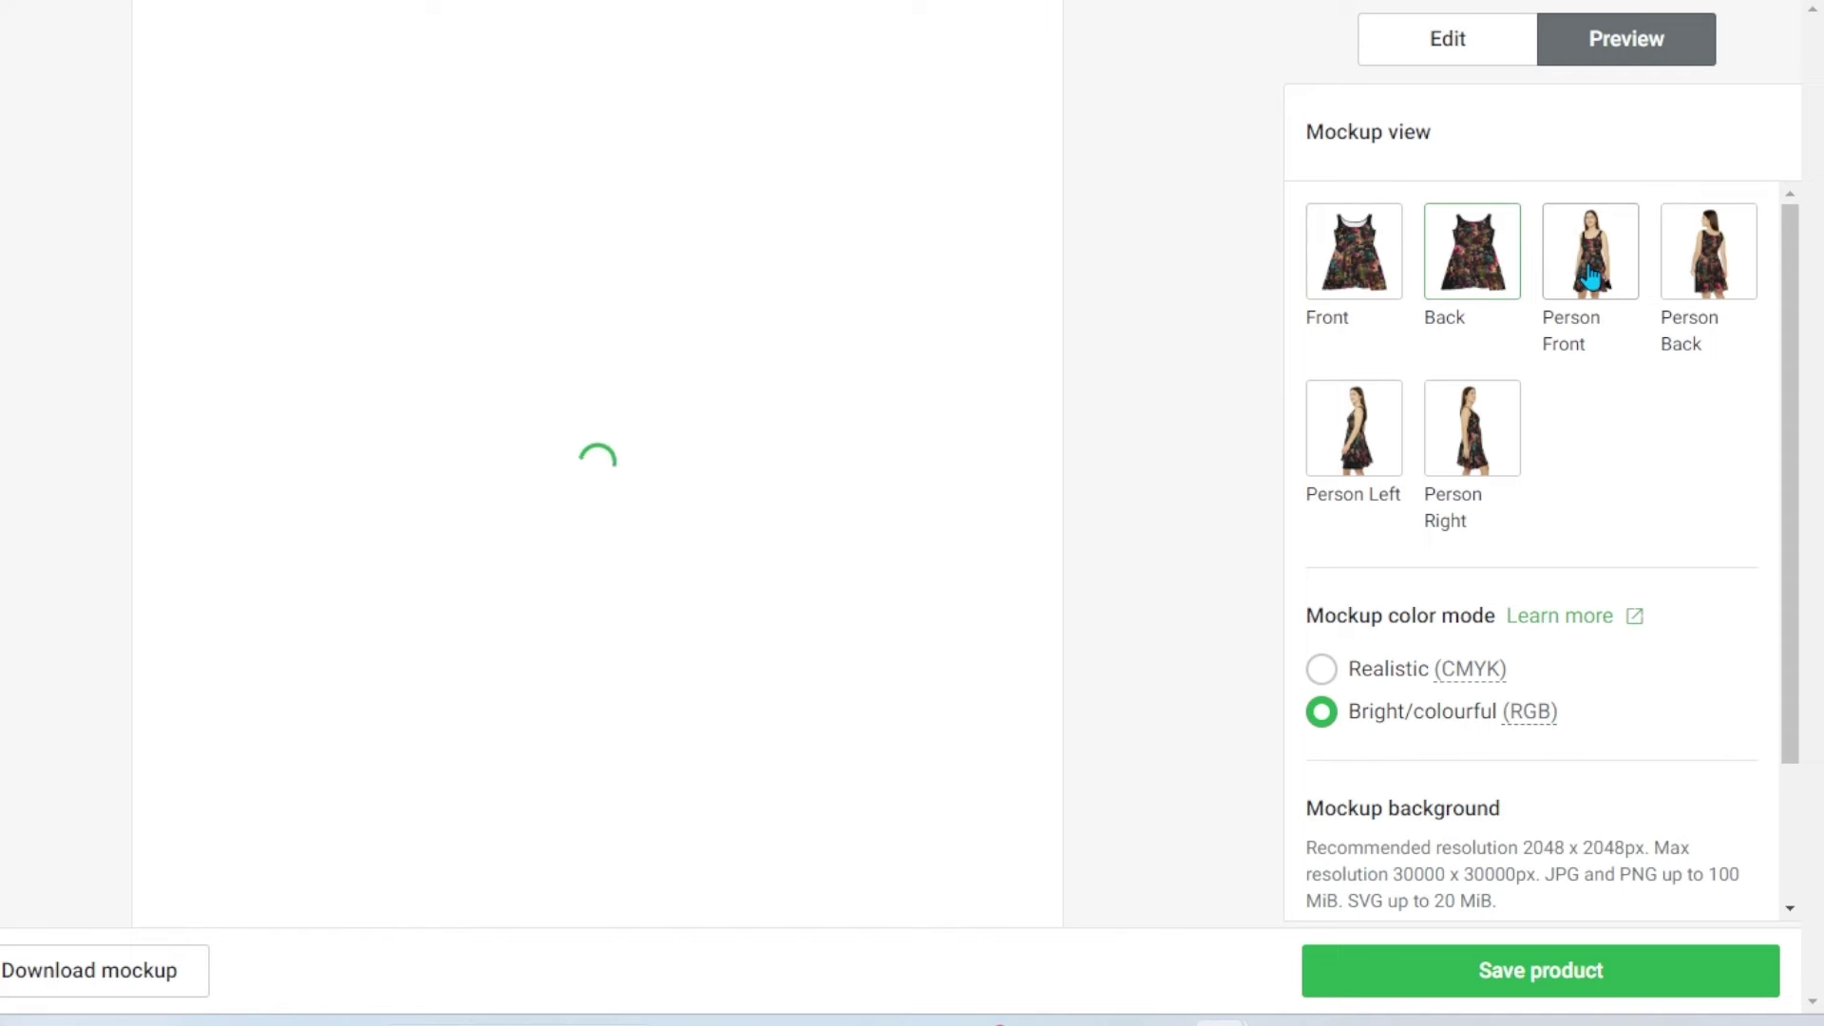
left_click(1561, 270)
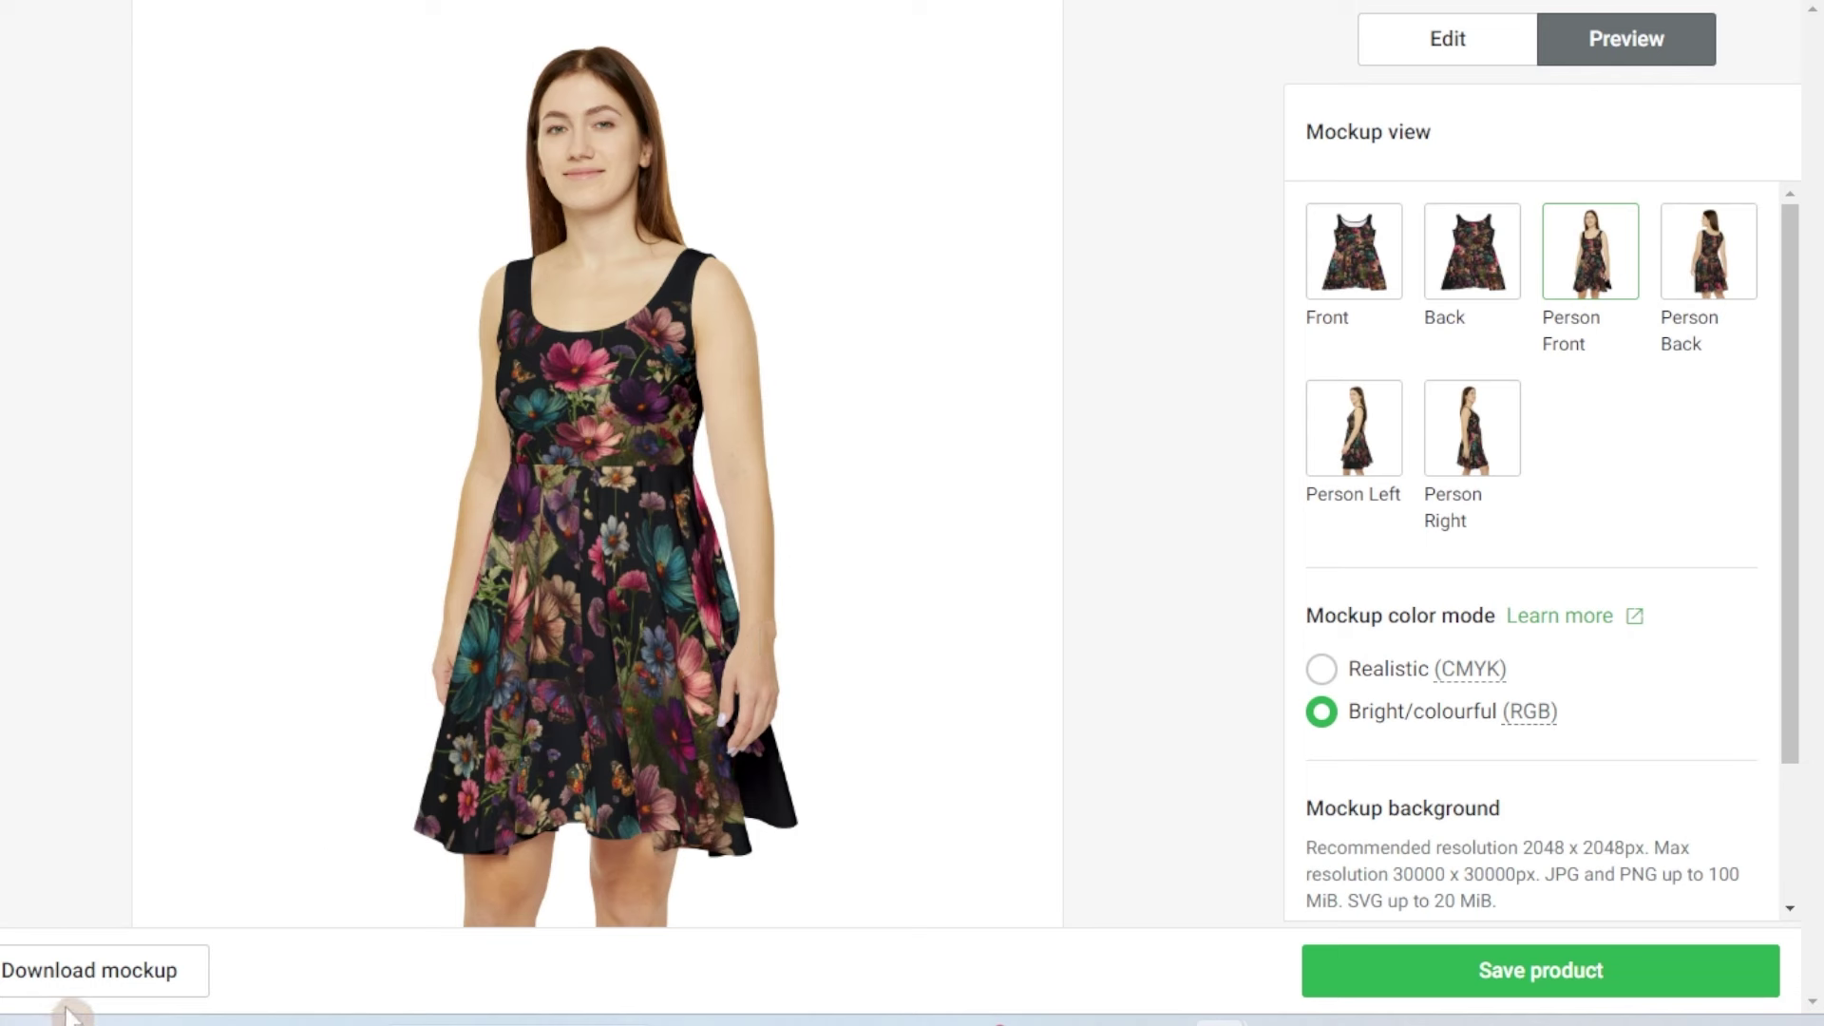
left_click(577, 676)
left_click(836, 621)
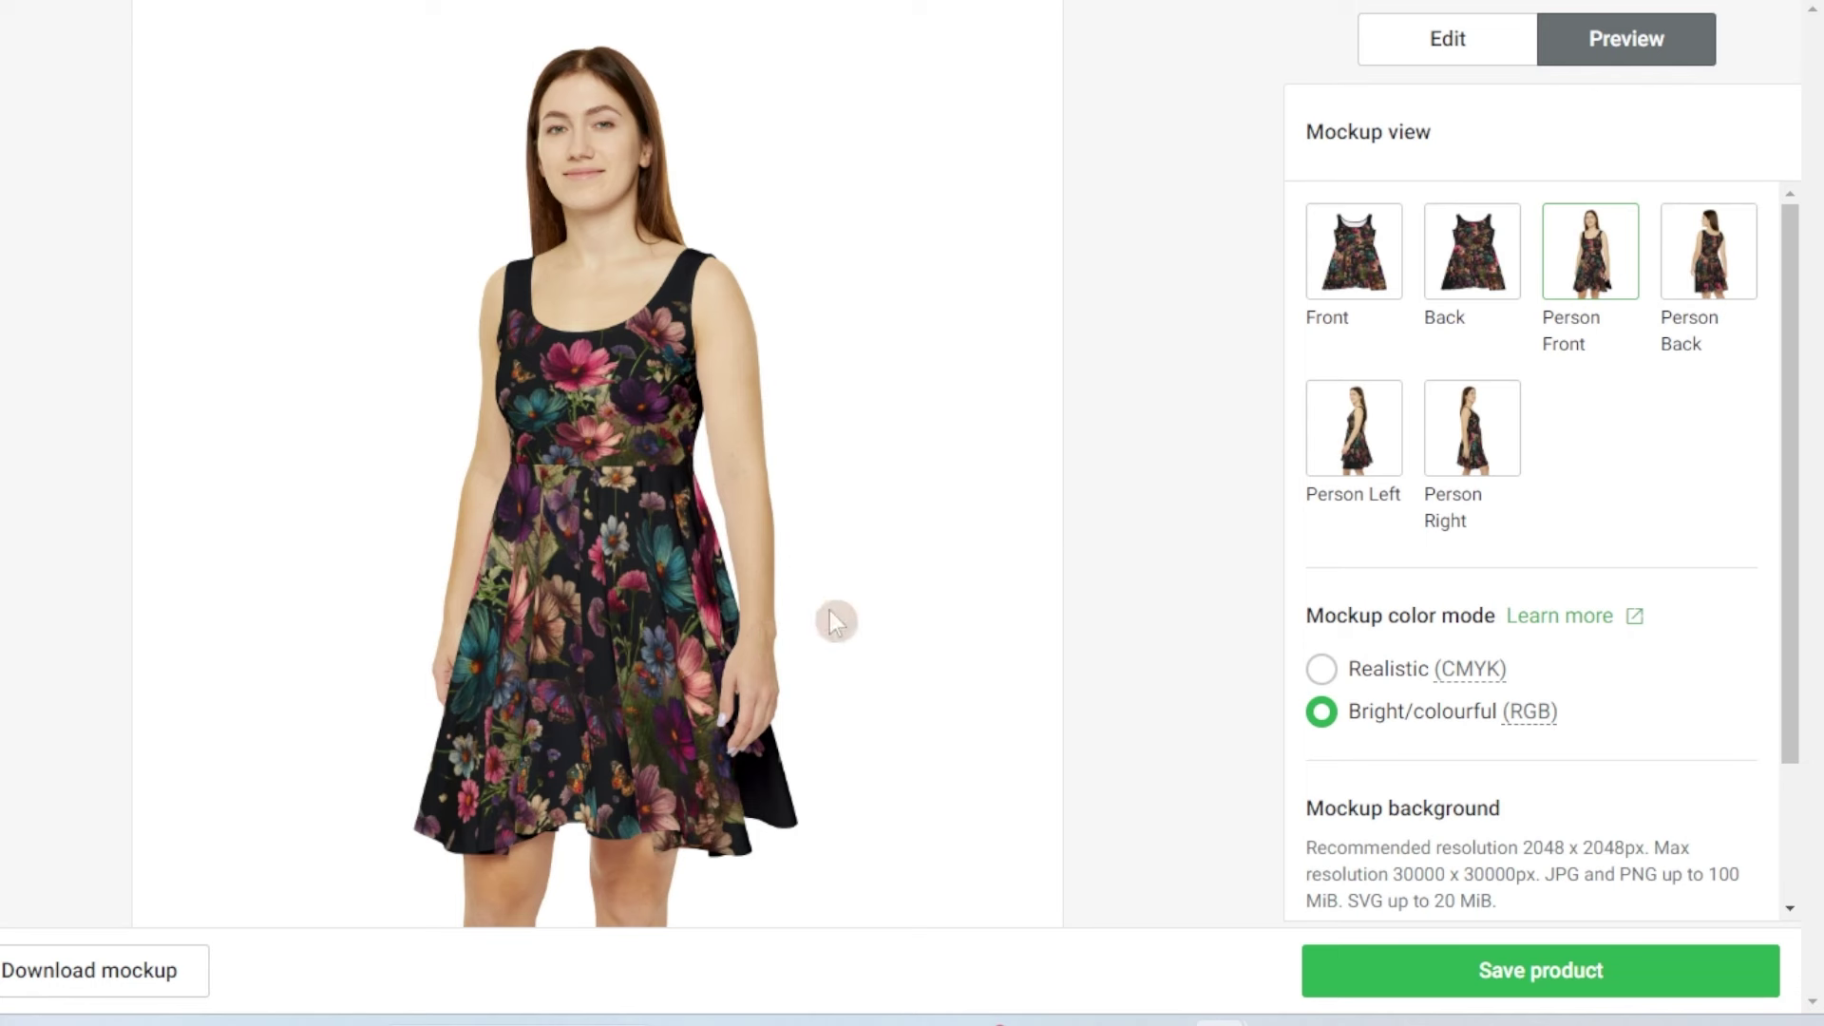
left_click(906, 596)
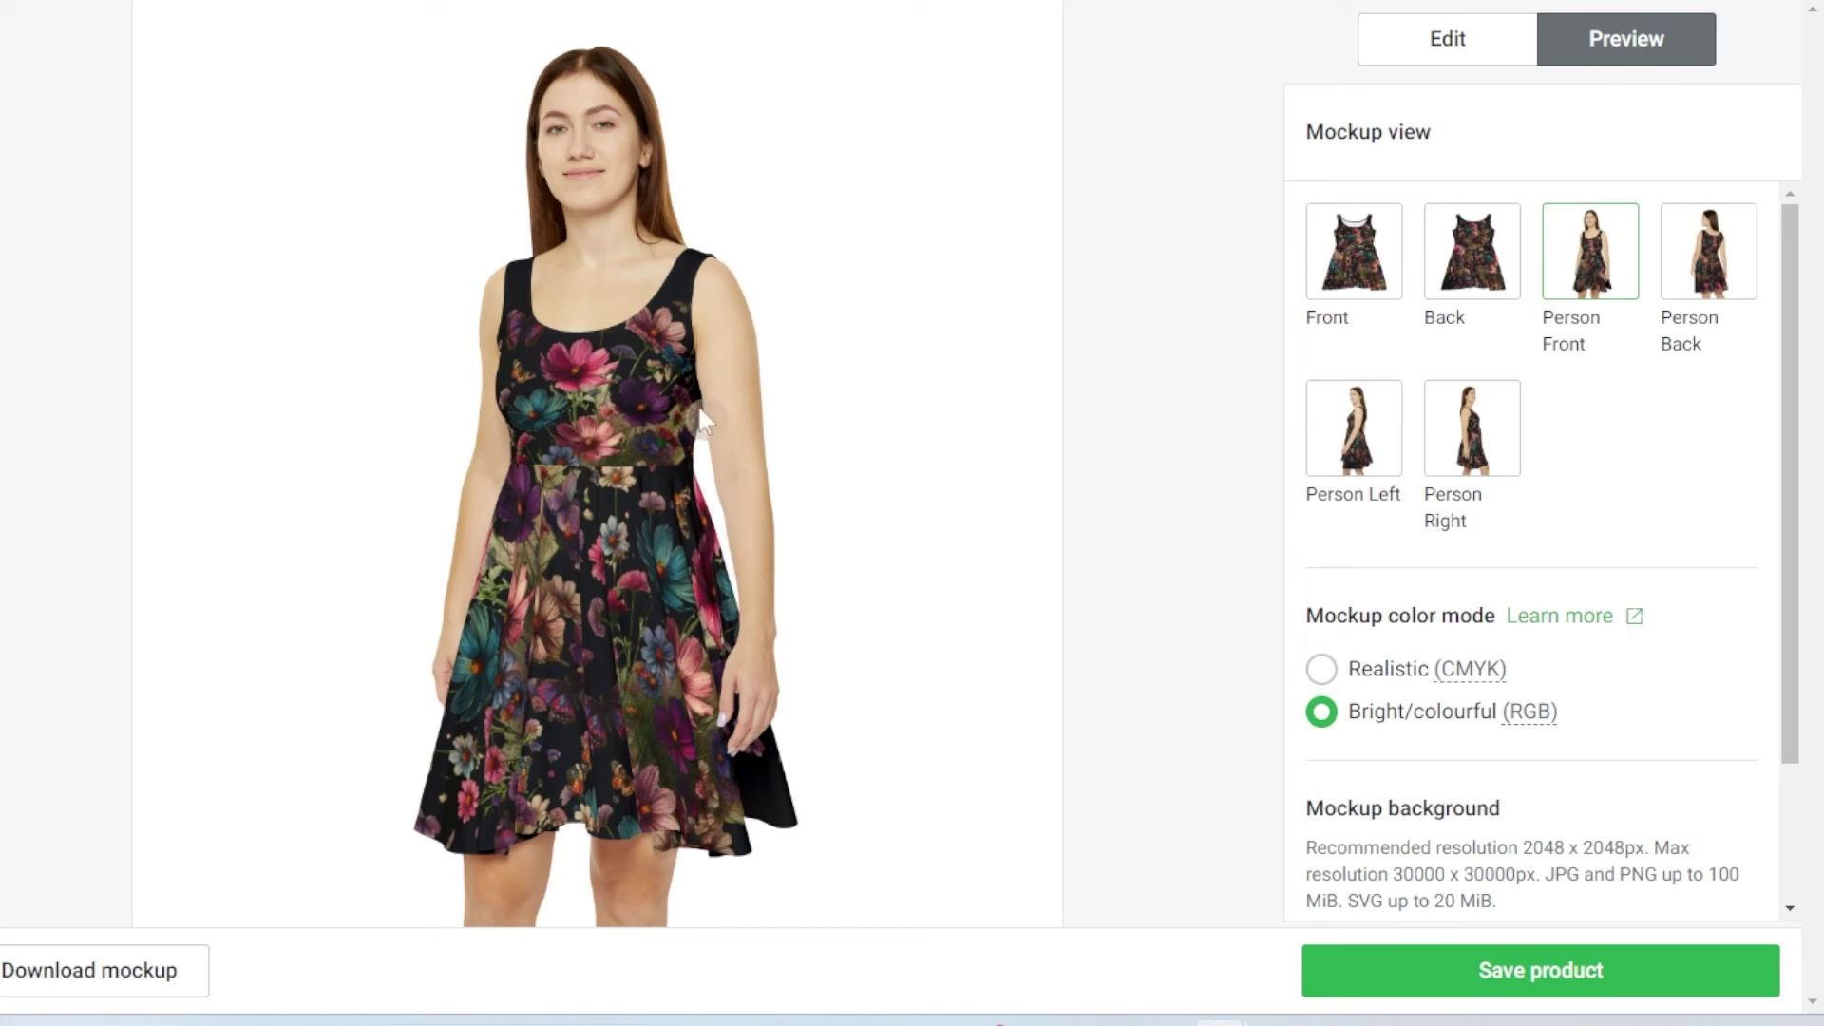